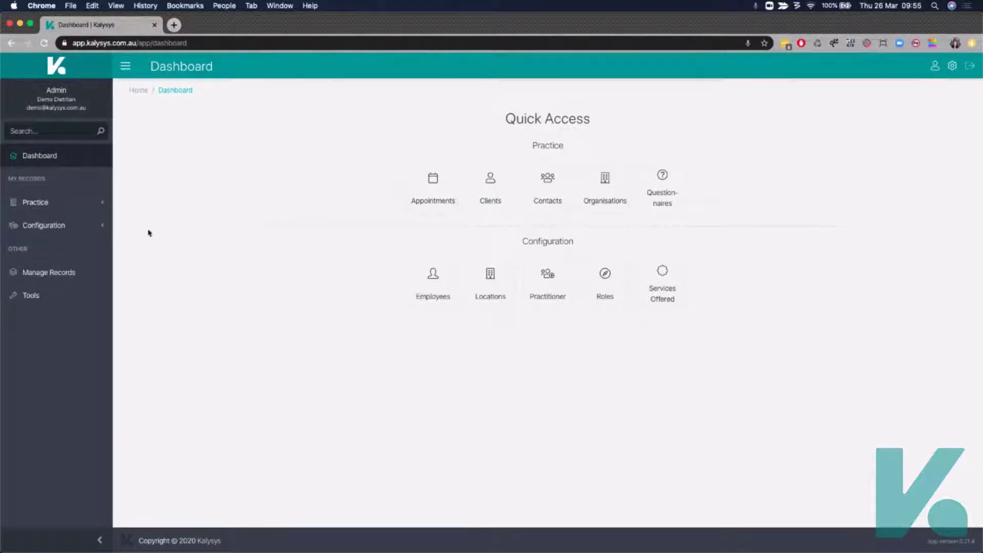
Step: Start a new client record from the Practice records
left_click(103, 202)
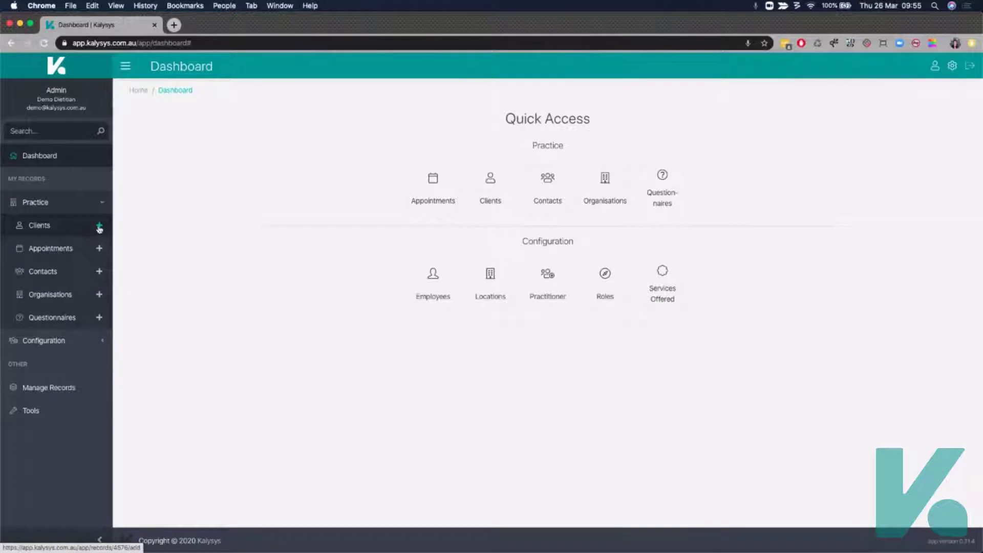
left_click(100, 228)
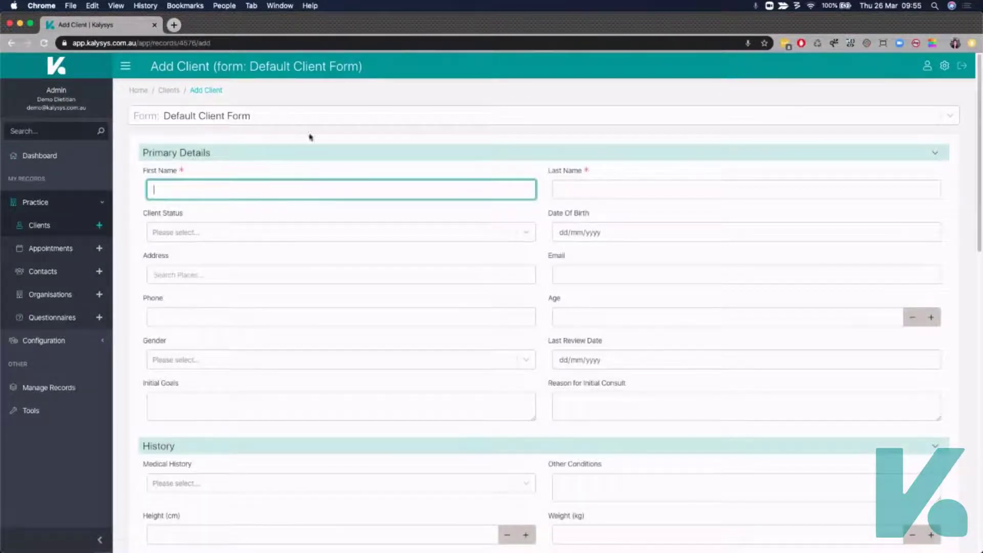
Step: Switch the new client's form to Default Form and return to Default Client Form
left_click(310, 121)
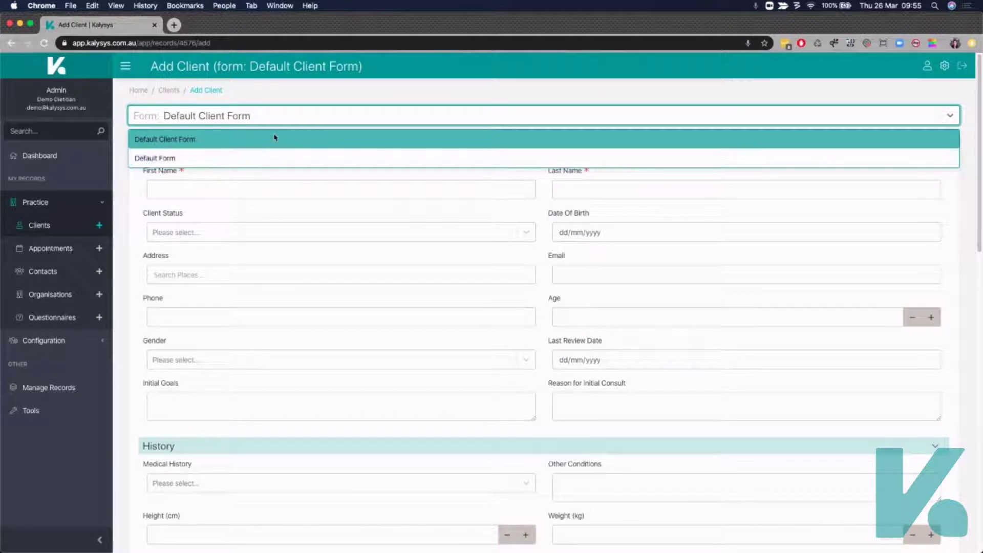
left_click(243, 154)
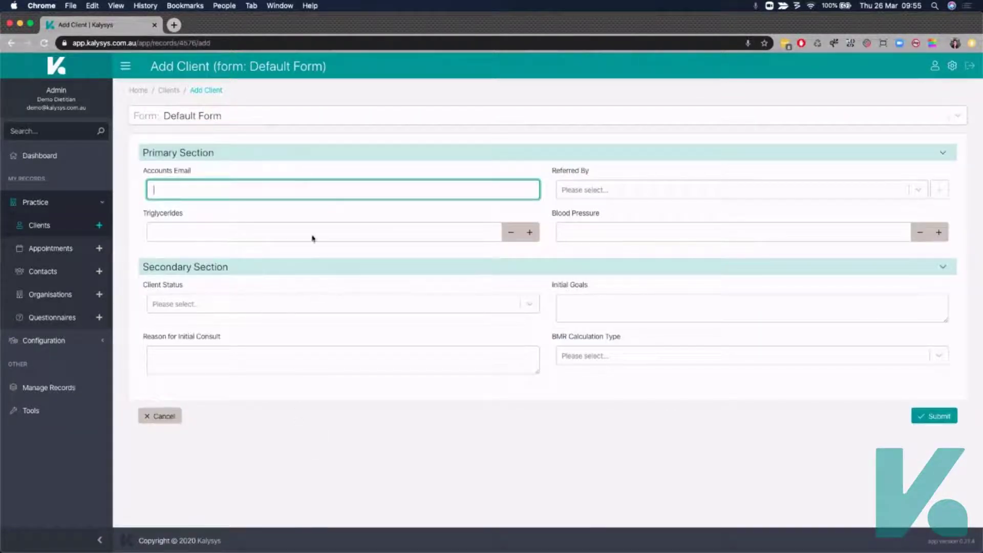
left_click(253, 116)
left_click(239, 139)
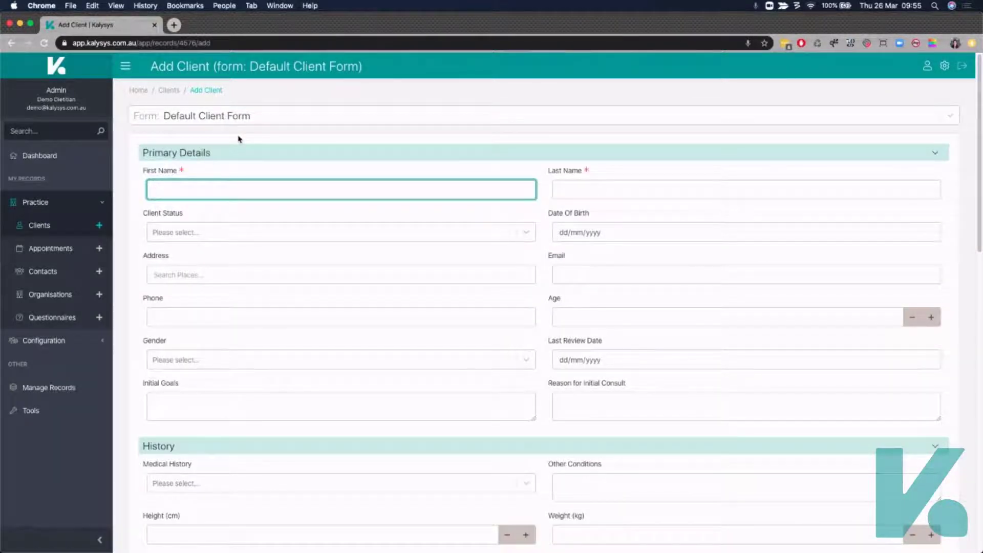
Step: Enter the client's first name and last name in the Primary Details
left_click(317, 195)
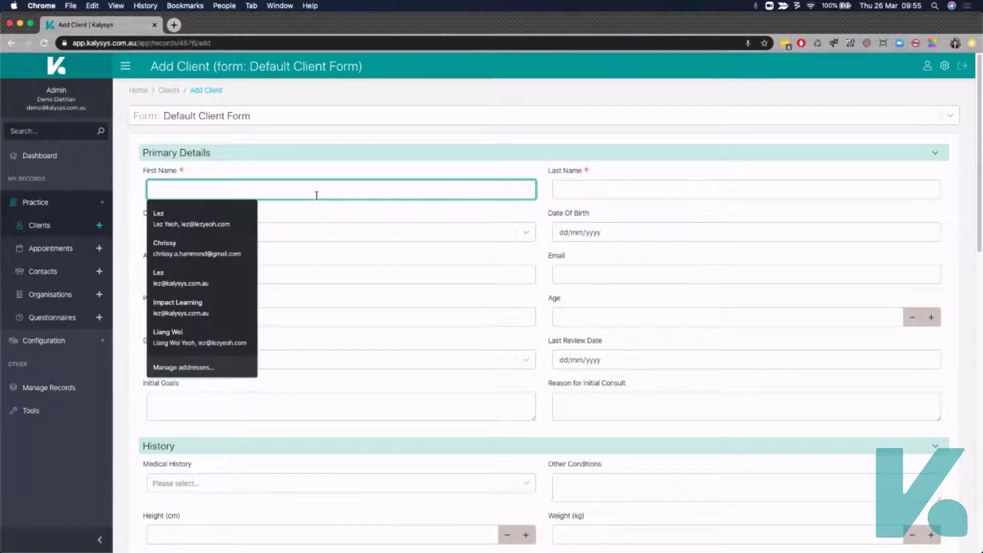
type("James")
key("Tab")
type("Dean")
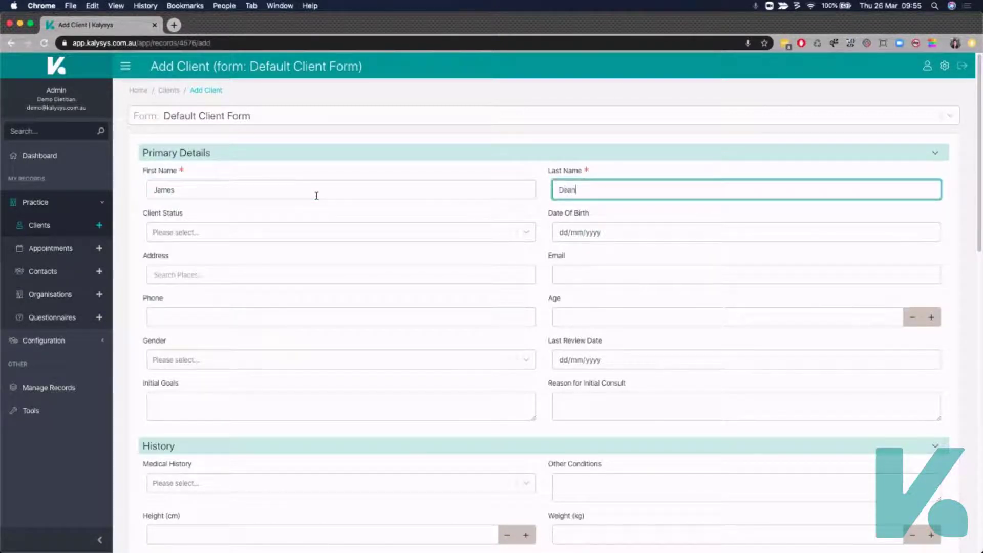
key("Tab")
Step: Set the Client Status to Client and the Gender to Male
left_click(248, 238)
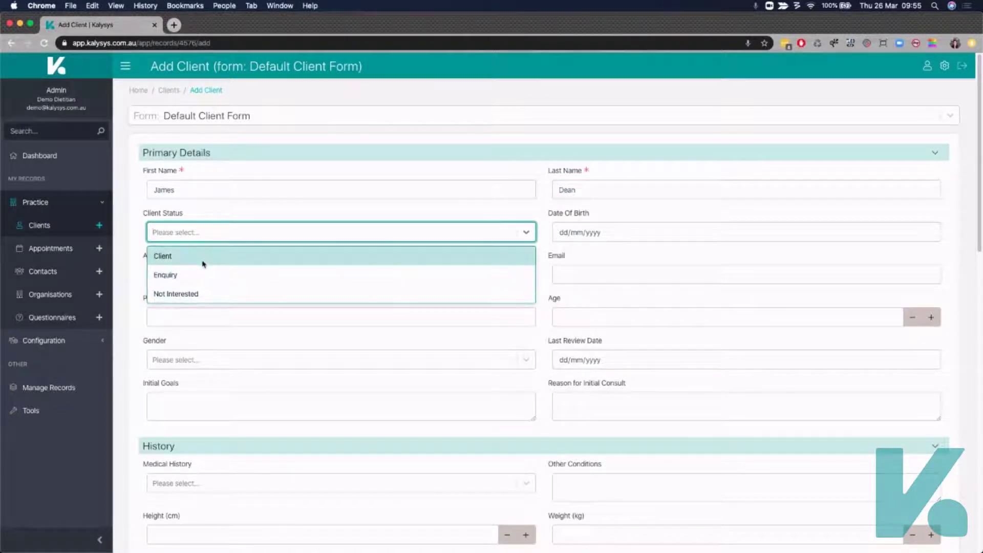
left_click(193, 256)
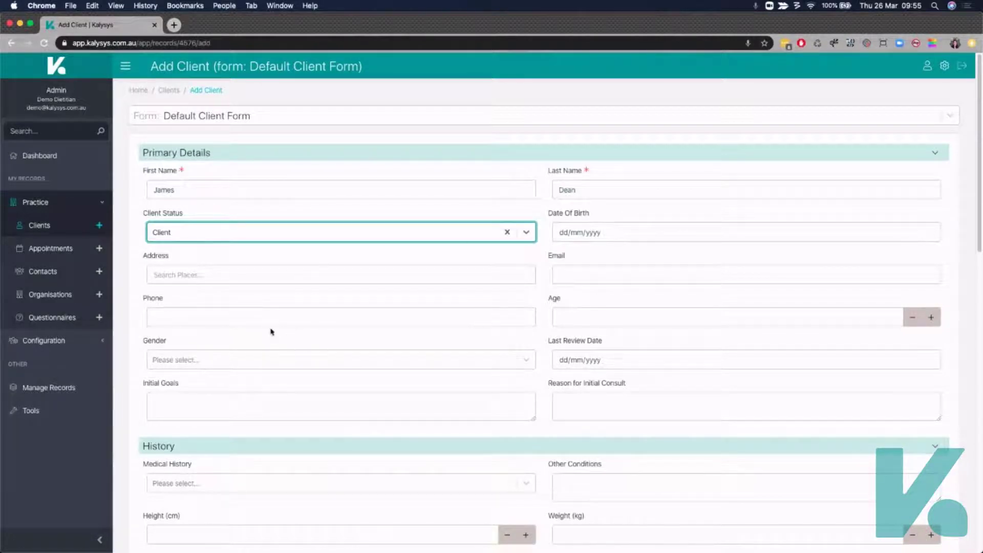
left_click(399, 361)
left_click(205, 416)
Step: Add Anxiety, CVA and Cancer as Medical History conditions for the client
scroll(460, 385, "down", 2)
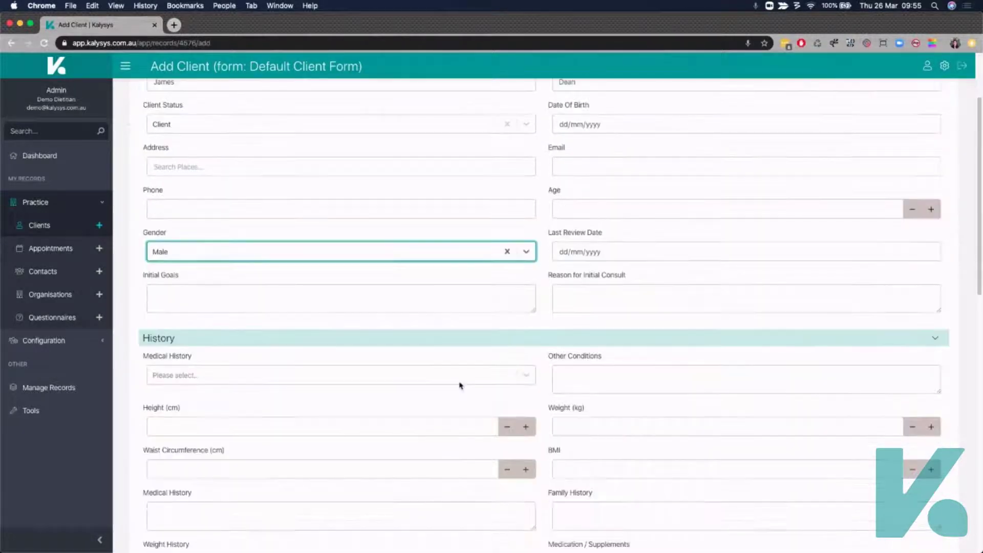
scroll(515, 323, "down", 3)
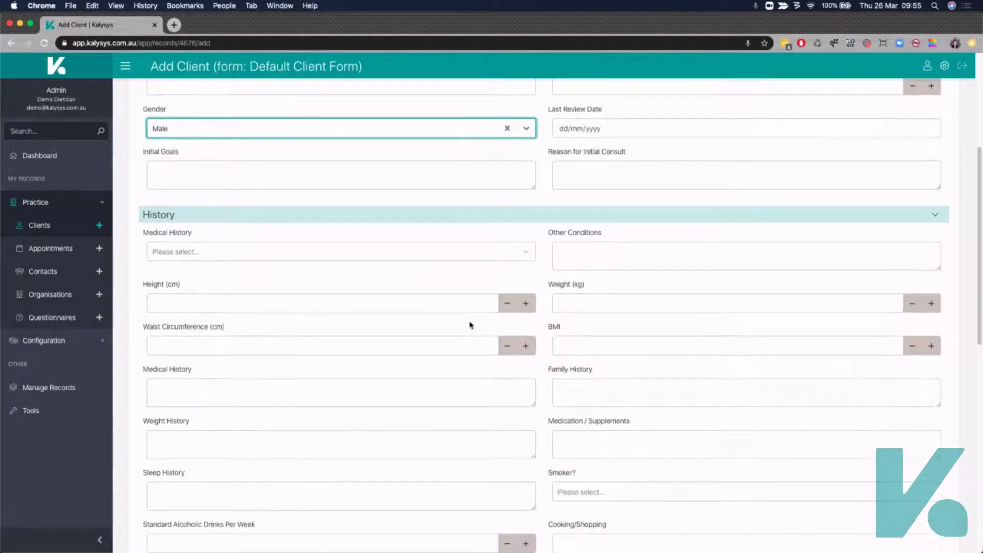
scroll(470, 325, "down", 1)
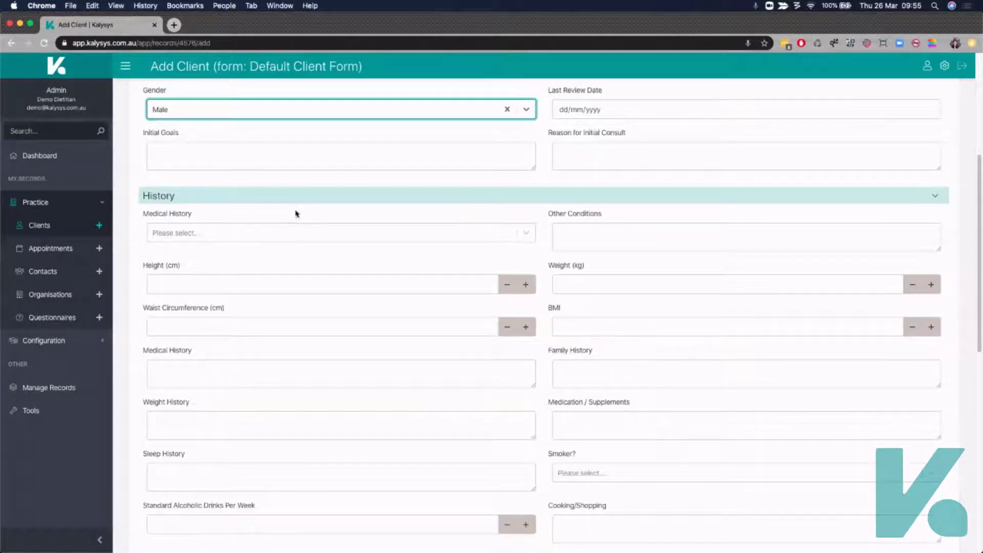
left_click(272, 233)
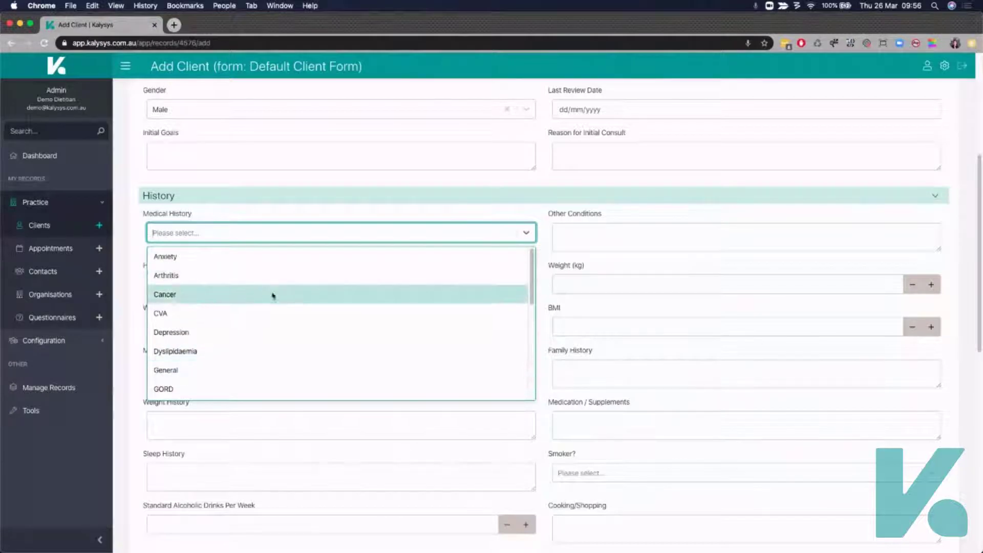
left_click(190, 255)
left_click(191, 250)
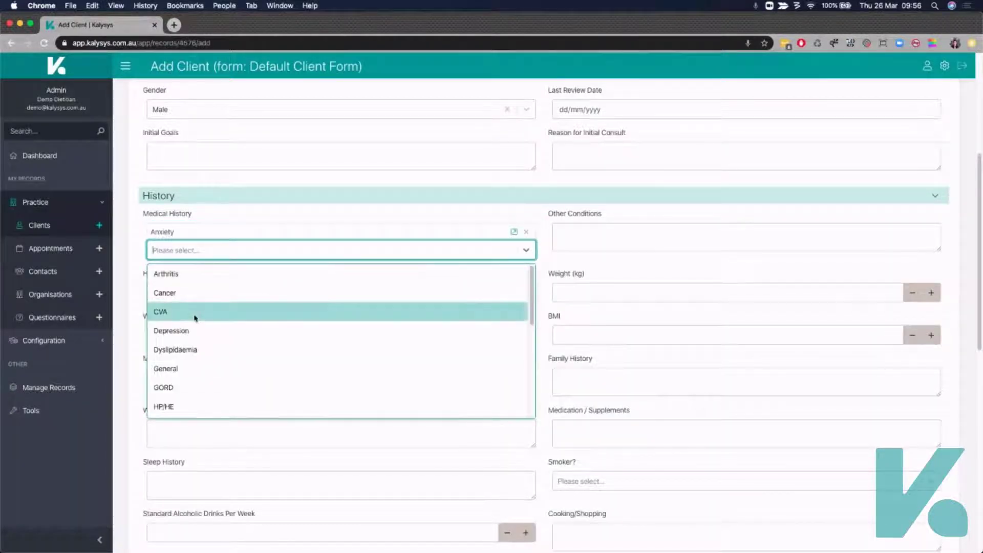
left_click(194, 312)
left_click(211, 266)
left_click(197, 309)
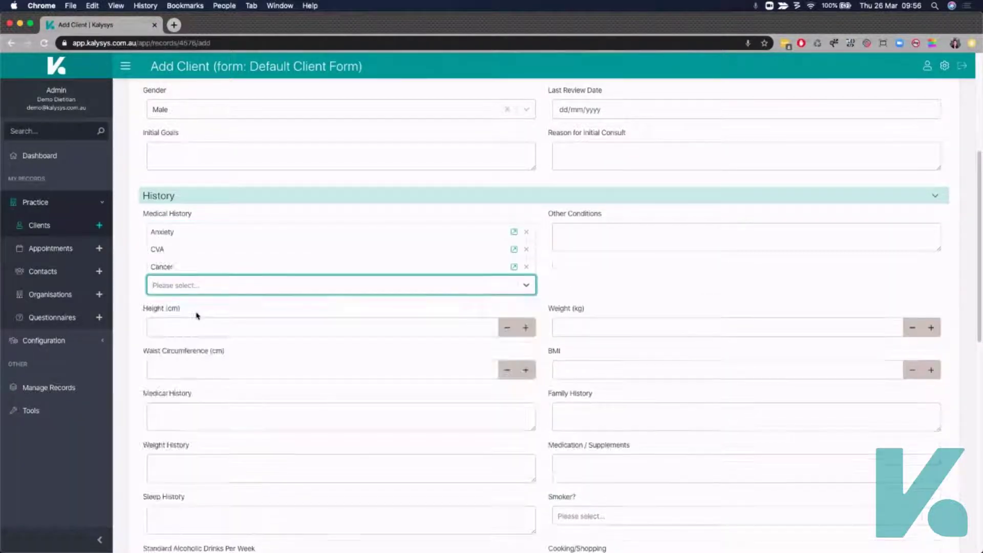
left_click(629, 245)
left_click(514, 292)
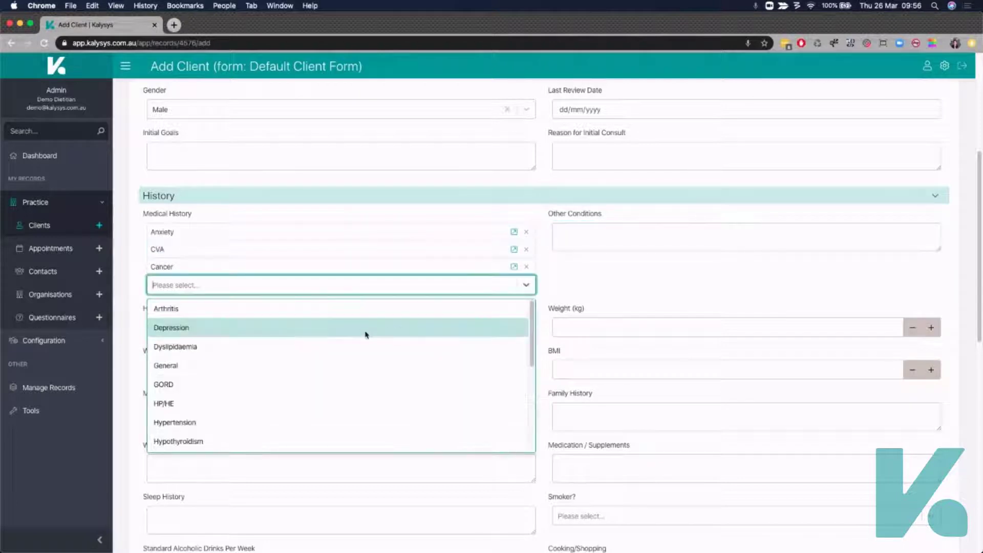
scroll(351, 358, "down", 3)
scroll(351, 358, "up", 3)
left_click(662, 278)
Step: Set the client's height to 186 cm and weight to 105 kg in the History section
scroll(357, 334, "down", 5)
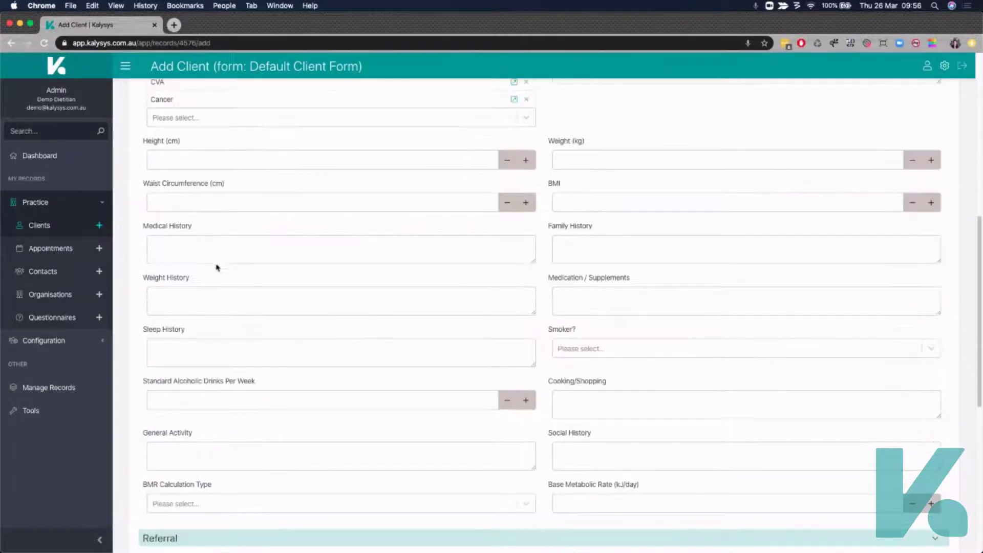
left_click(343, 176)
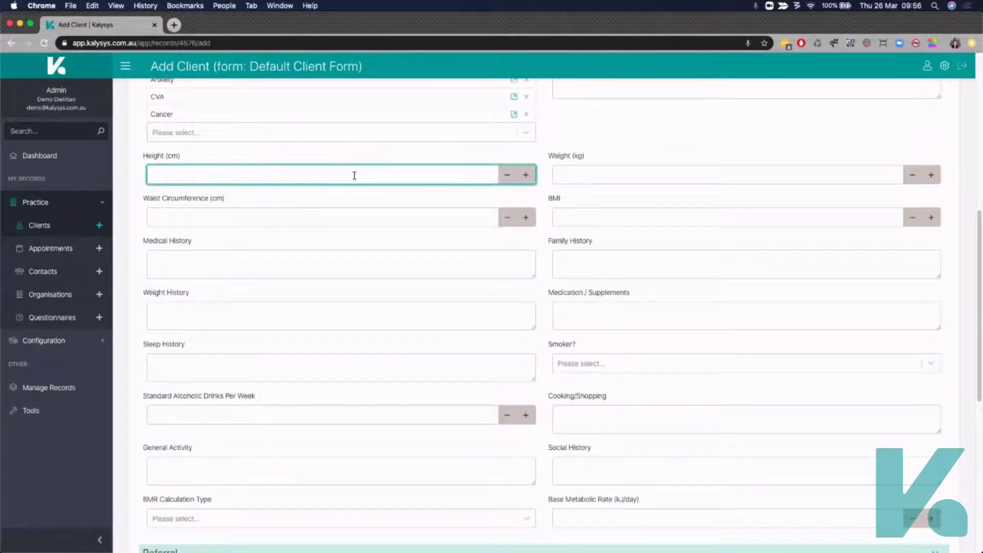
type("186")
left_click(566, 174)
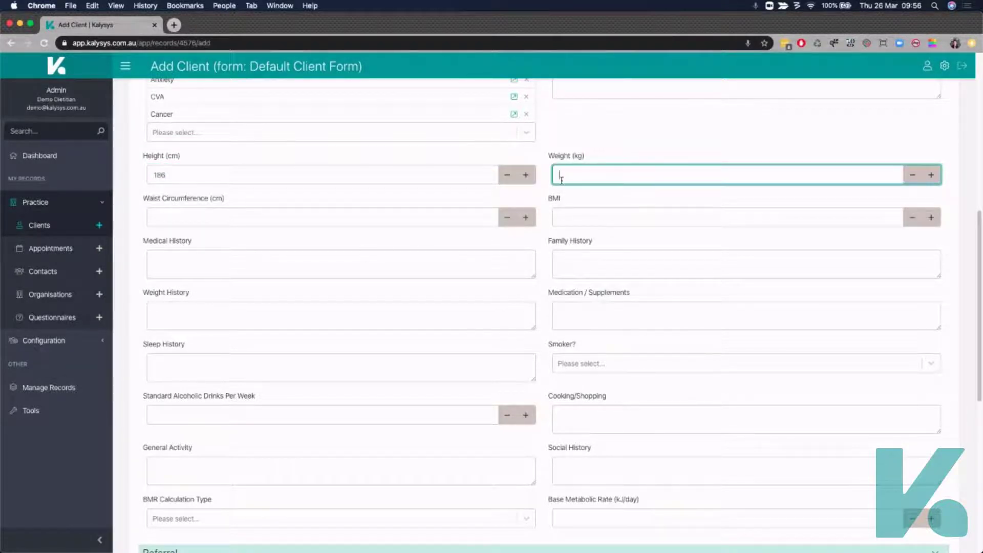
type("105")
scroll(645, 272, "up", 1)
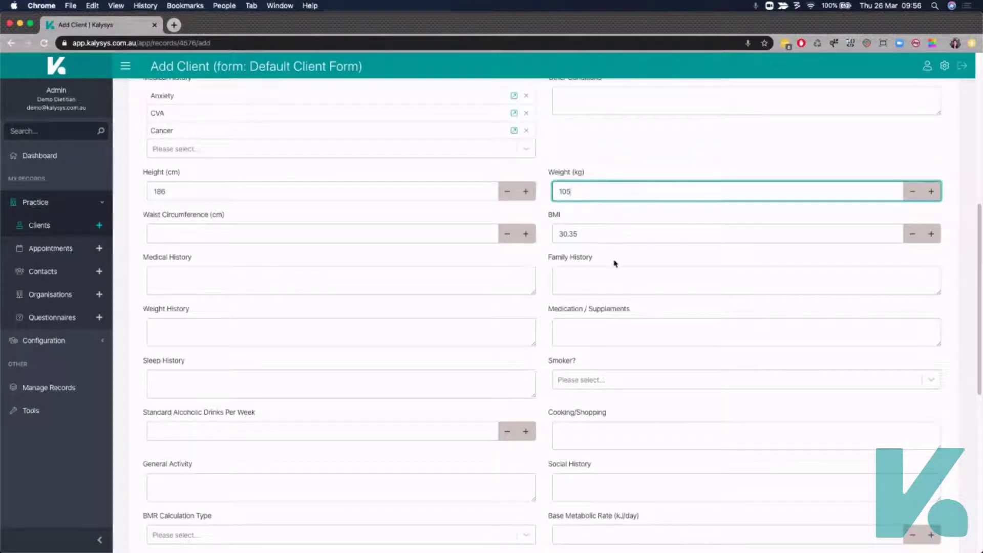
left_click(408, 260)
Step: Record the client as a smoker by setting Smoker? to Yes
scroll(554, 308, "down", 1)
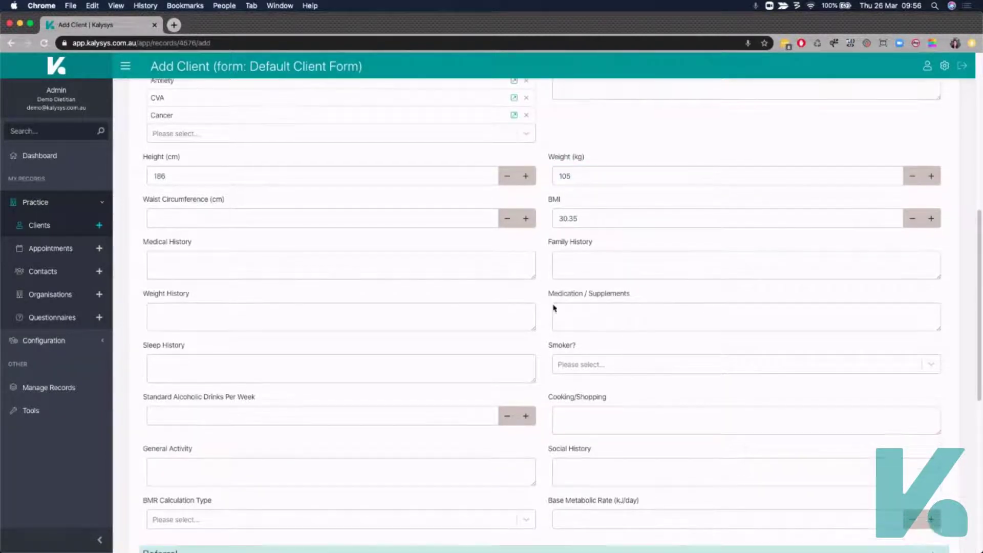
scroll(554, 308, "down", 2)
left_click(598, 336)
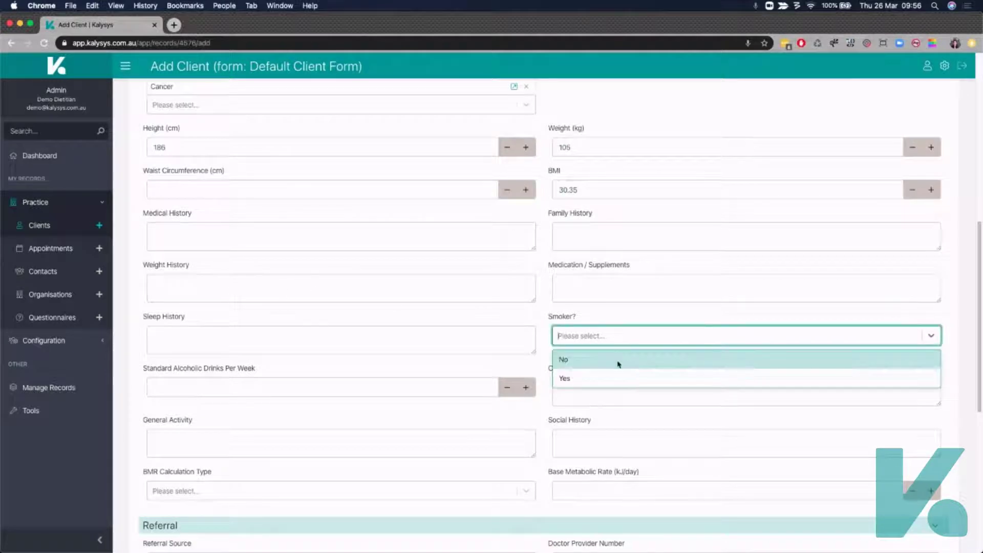
left_click(592, 377)
Step: Set the Referral Source to Doctor and choose a referring doctor for Referred By
scroll(401, 358, "down", 10)
scroll(401, 358, "down", 8)
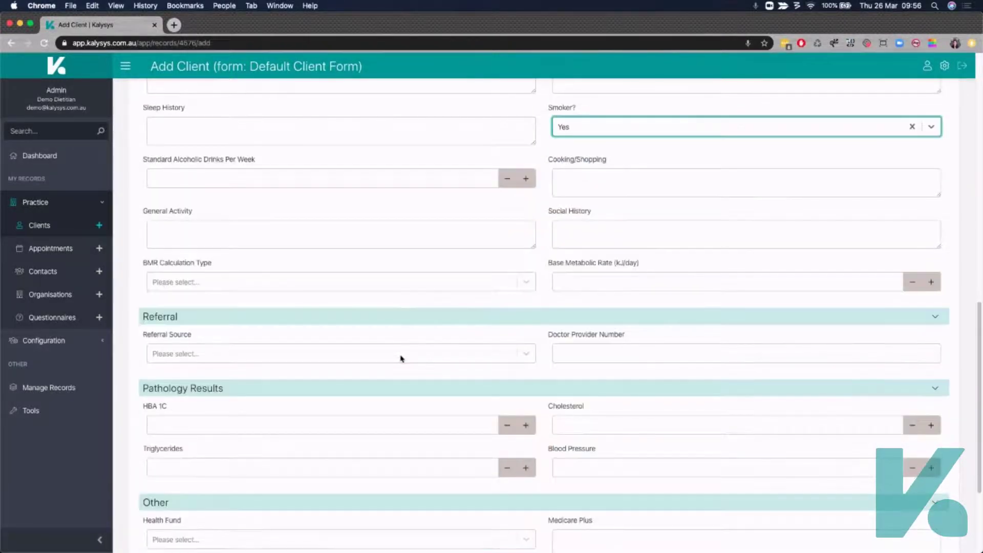
left_click(402, 281)
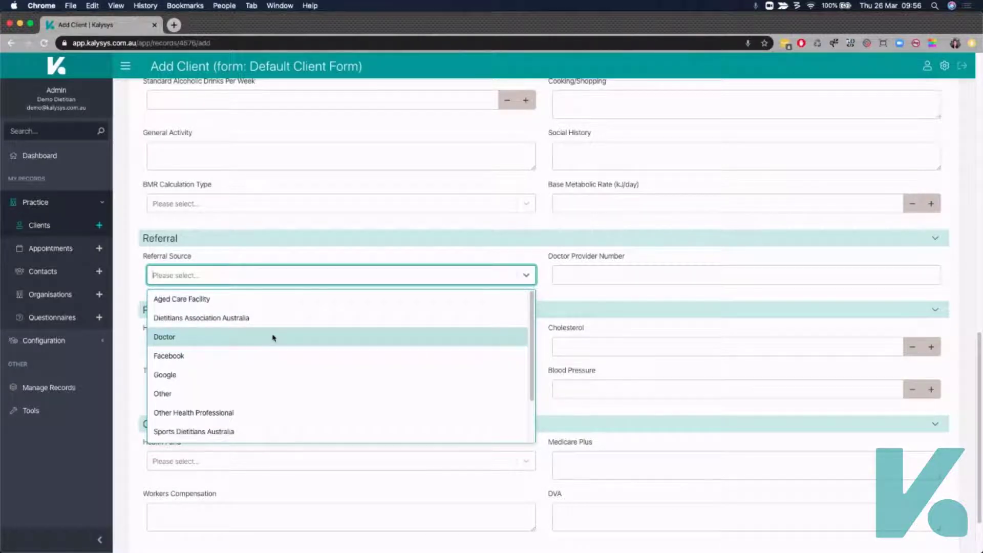
left_click(274, 338)
left_click(631, 277)
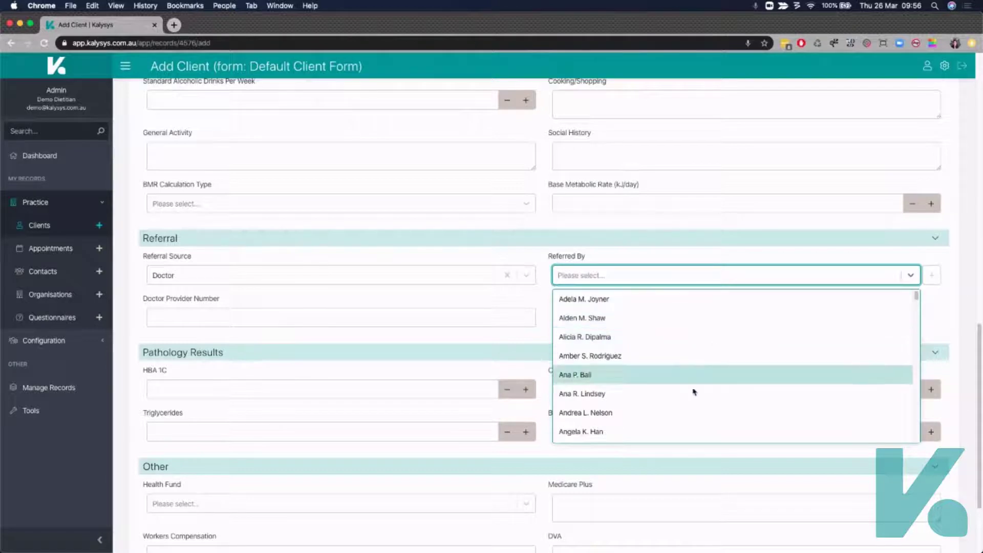
scroll(692, 396, "down", 2)
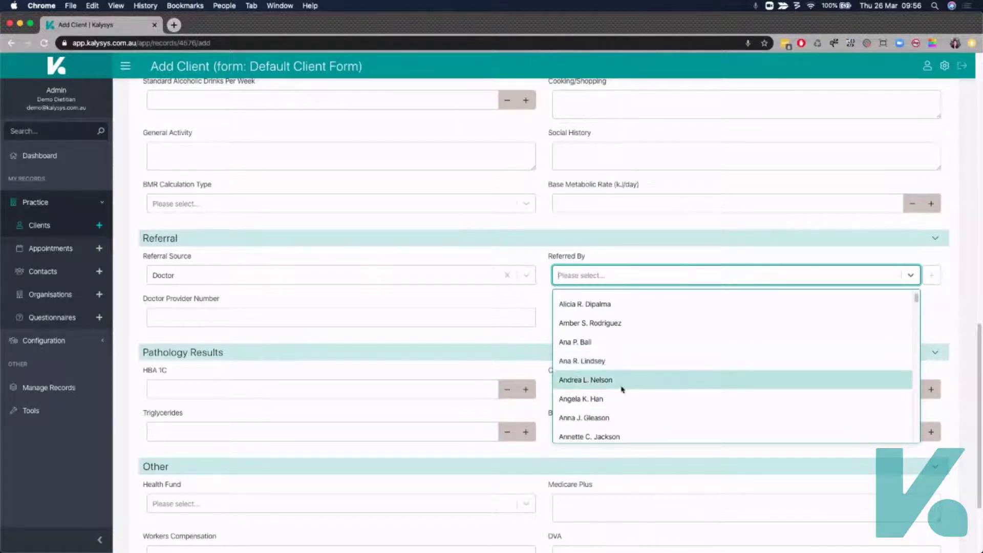
left_click(678, 361)
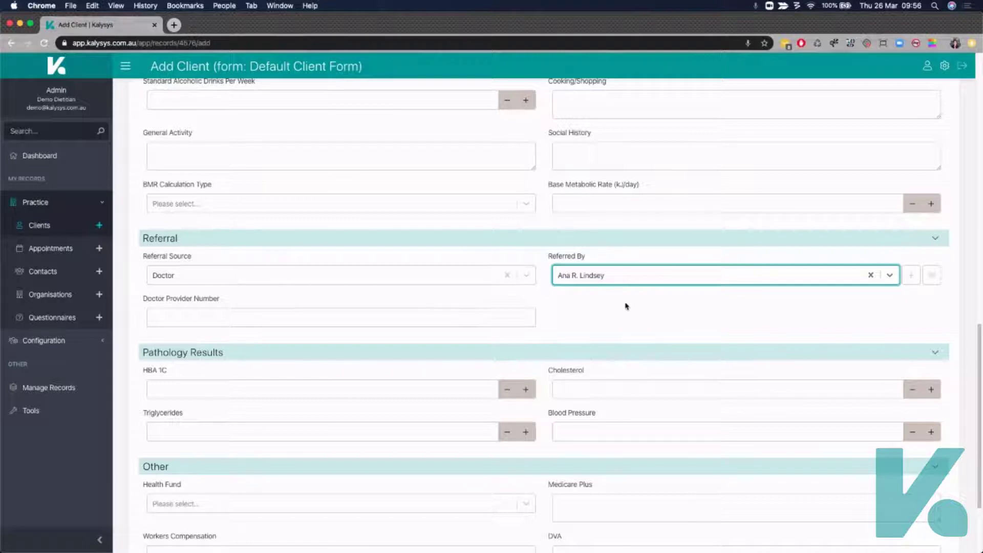
scroll(618, 314, "down", 3)
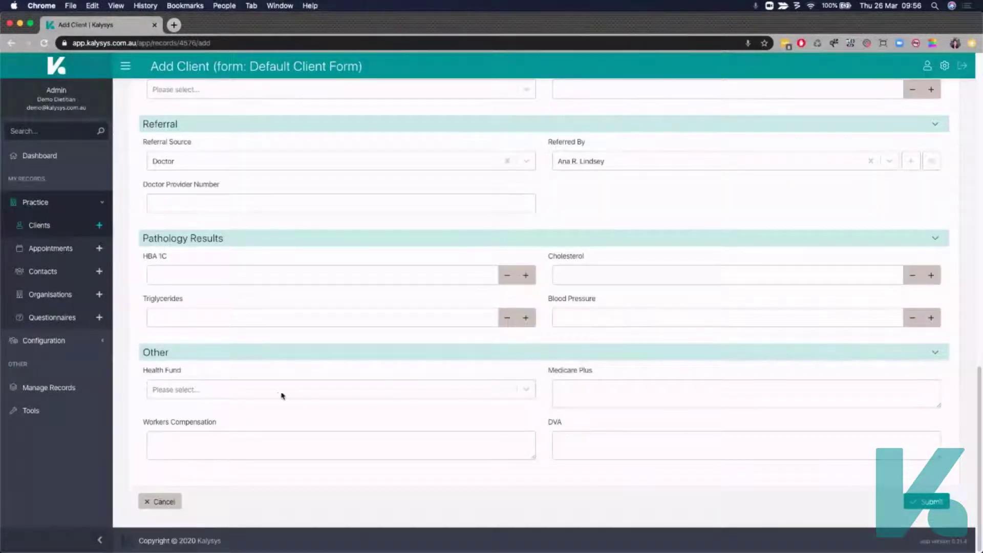
left_click(195, 391)
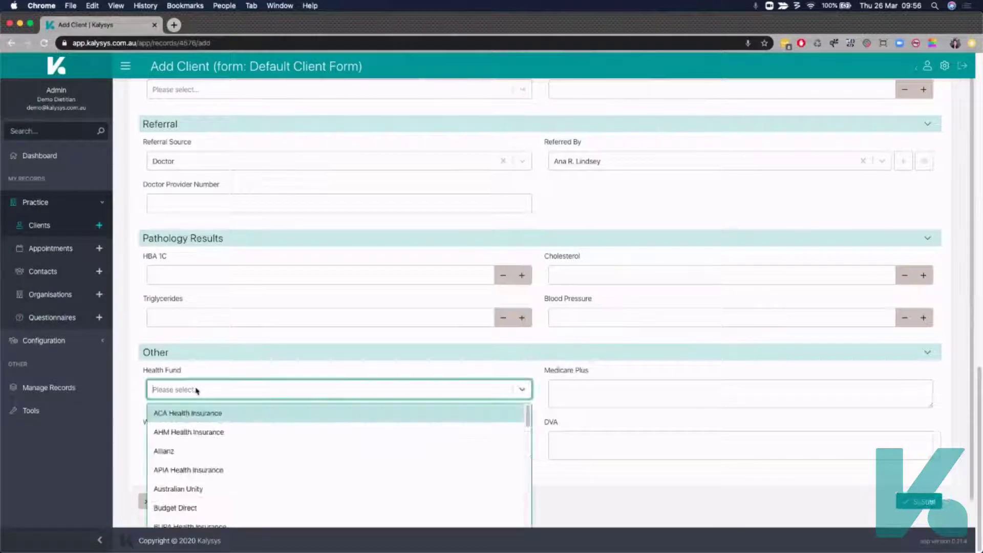
left_click(650, 367)
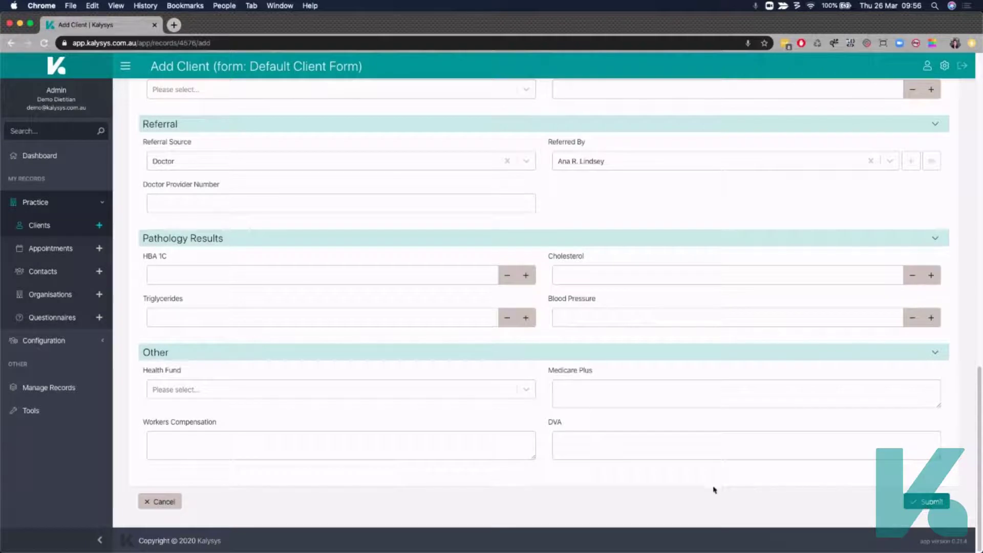
Step: Review the completed client form and submit it
scroll(713, 487, "up", 15)
scroll(854, 413, "down", 15)
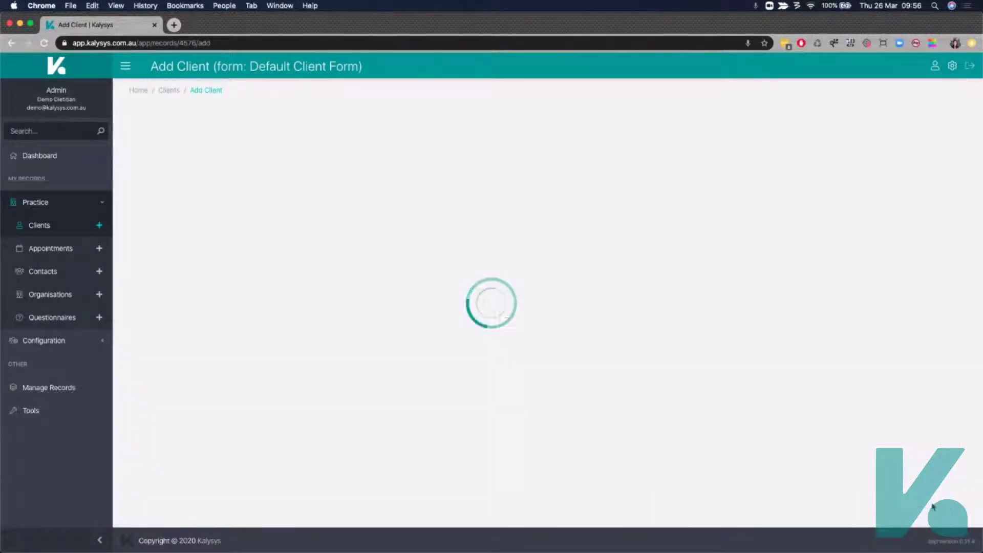
left_click(930, 501)
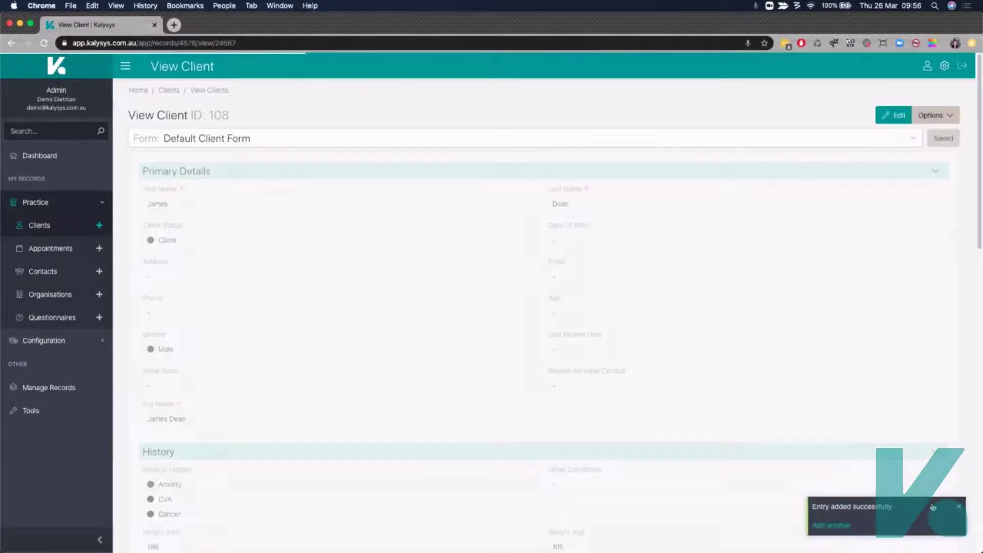
Step: Review the saved client record down to the appointments calendar under Associations
scroll(438, 384, "down", 20)
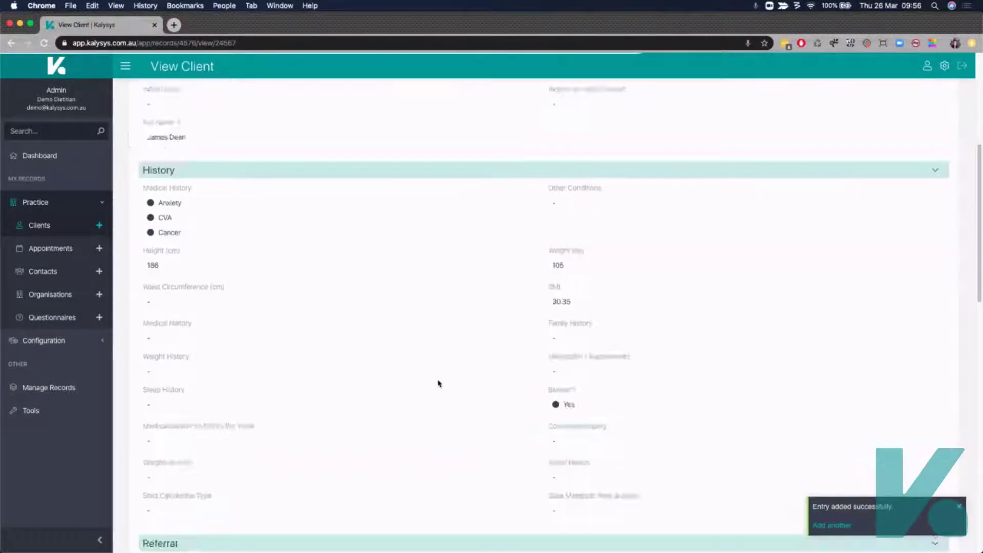
scroll(315, 399, "down", 4)
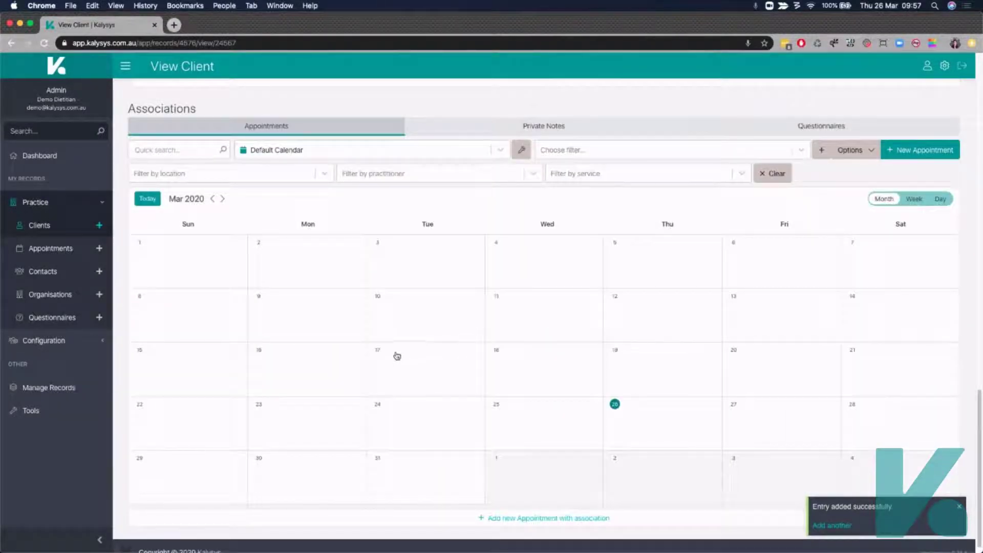
scroll(466, 305, "down", 1)
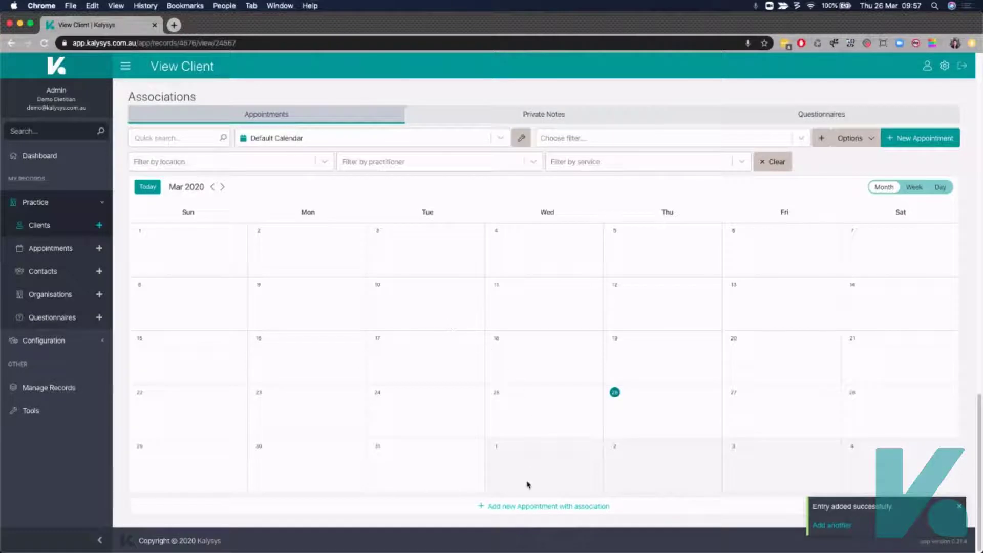
Step: Start a new appointment associated with this client and choose its practitioner
left_click(548, 508)
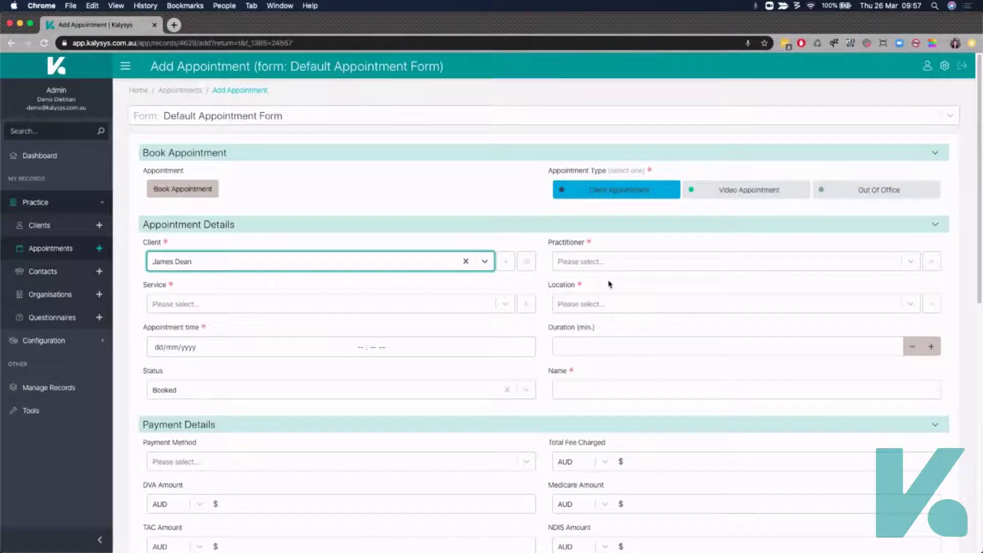
left_click(609, 259)
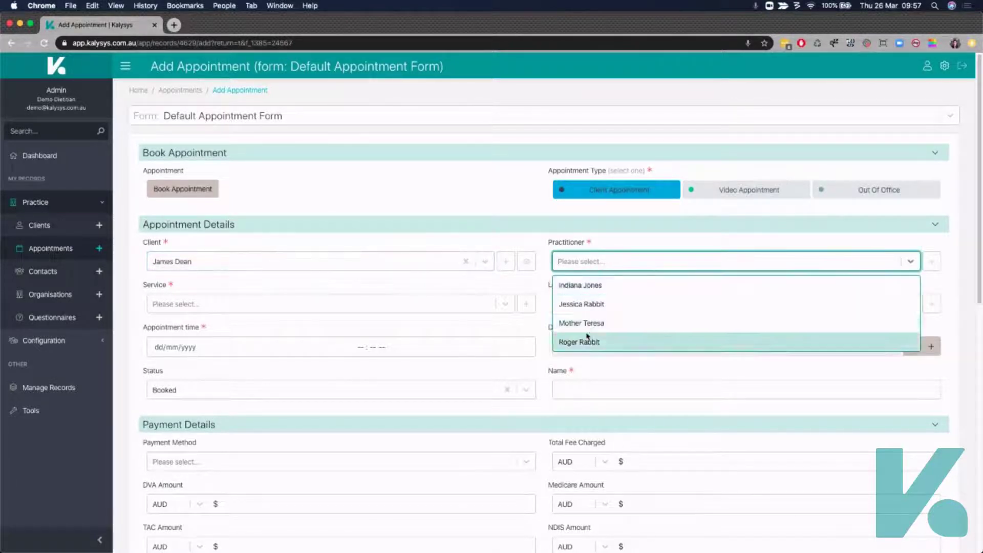
left_click(605, 307)
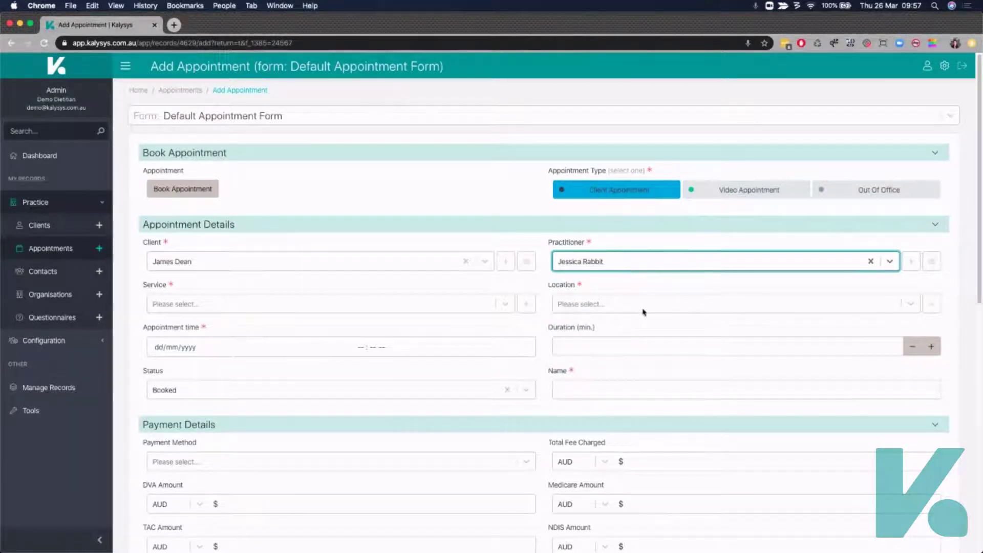
left_click(643, 261)
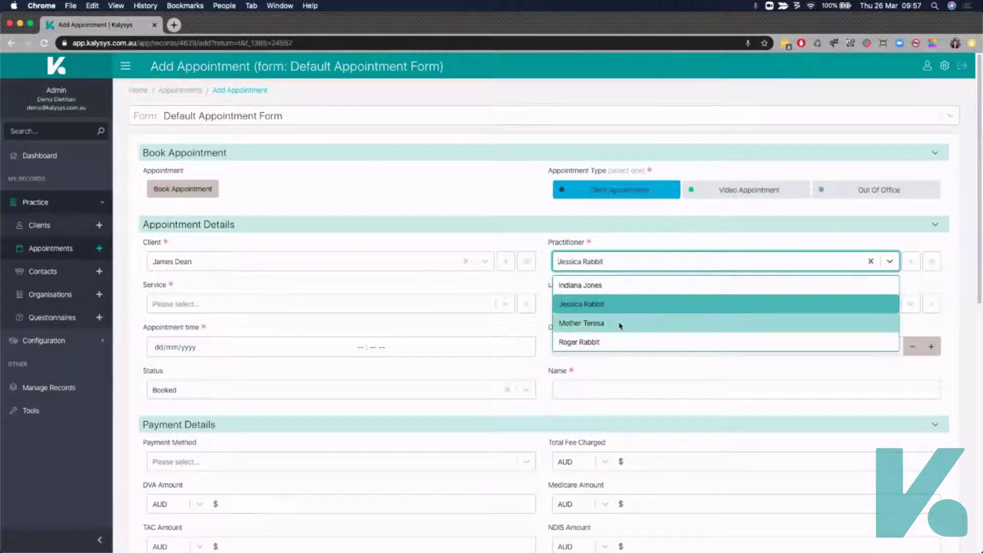
left_click(621, 326)
Step: Set the appointment's Service to 60 Minute Consultation and its Location to Melbourne
left_click(318, 303)
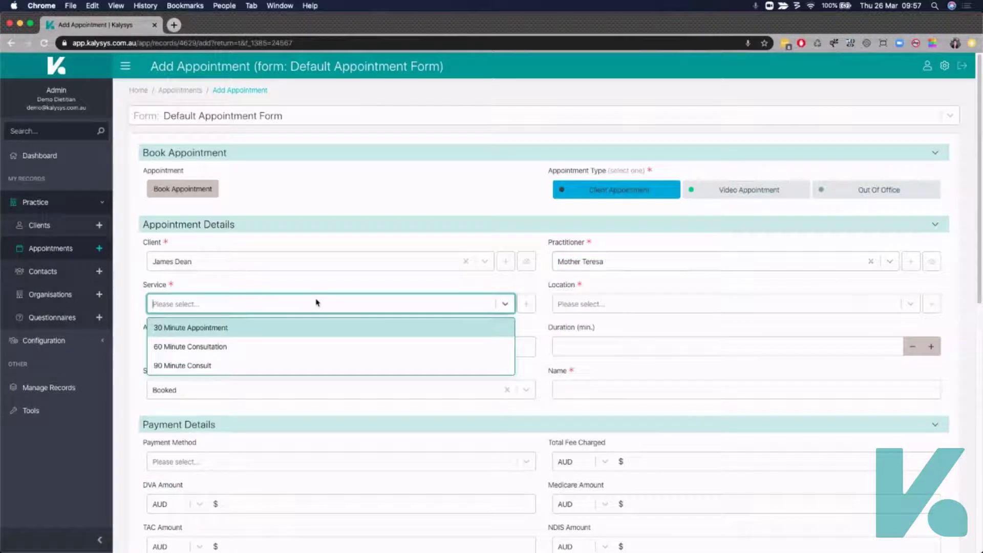
left_click(212, 347)
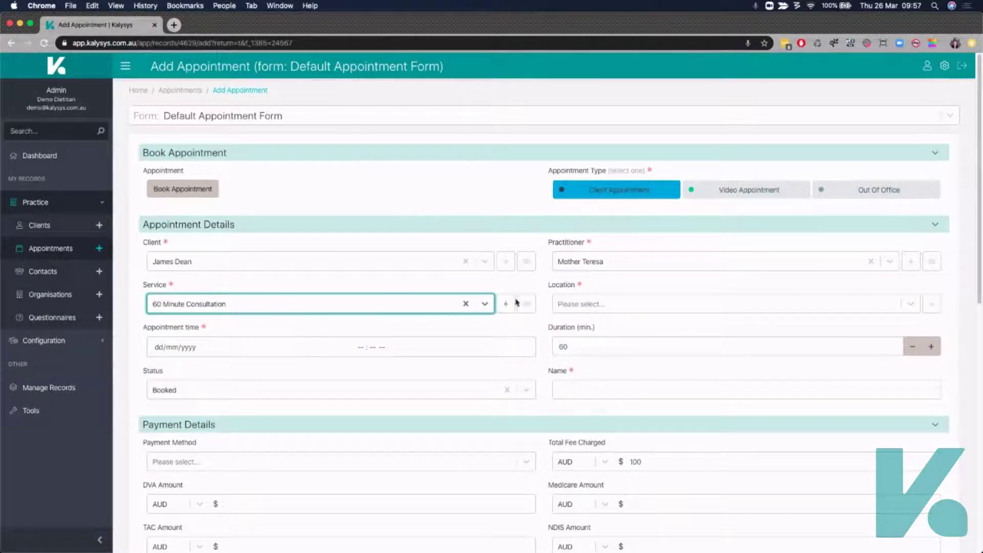
left_click(365, 308)
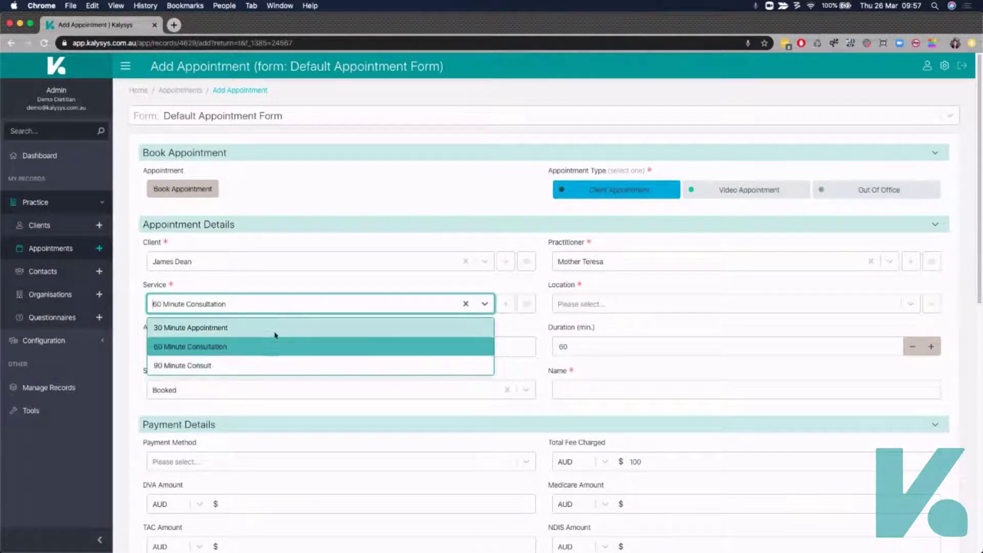
left_click(522, 337)
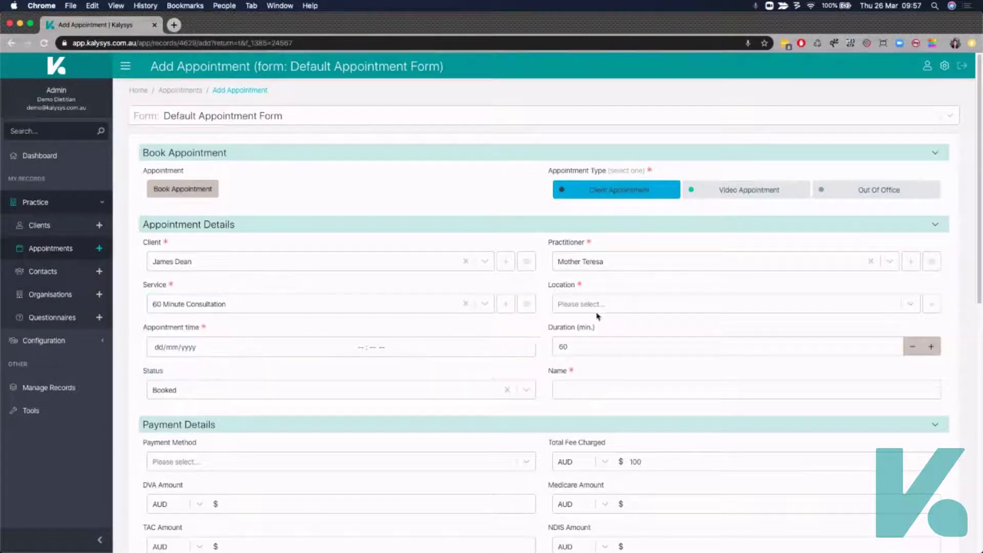
left_click(598, 307)
left_click(621, 327)
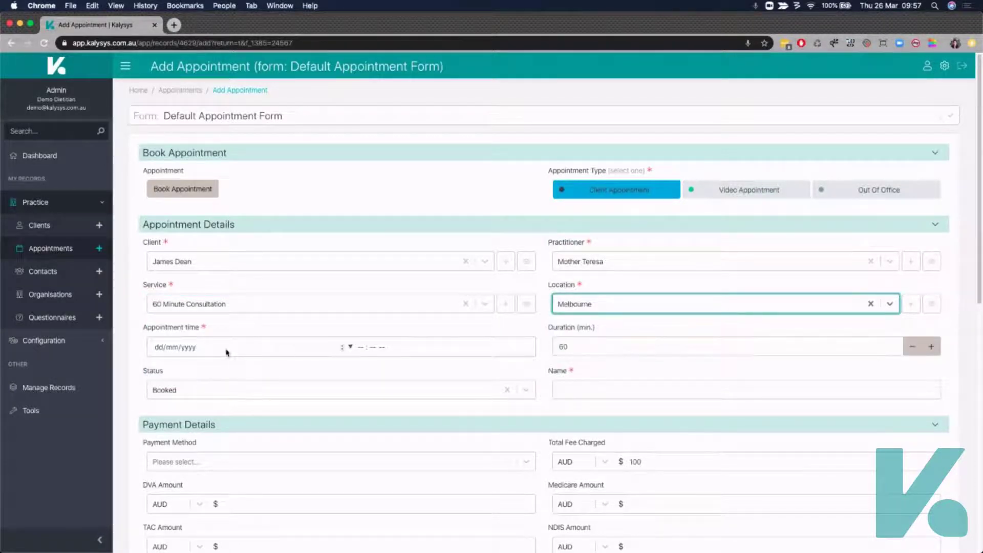
Step: Set the appointment time to 26/03/2020 at 10:00 am and look through the available Status options
left_click(152, 346)
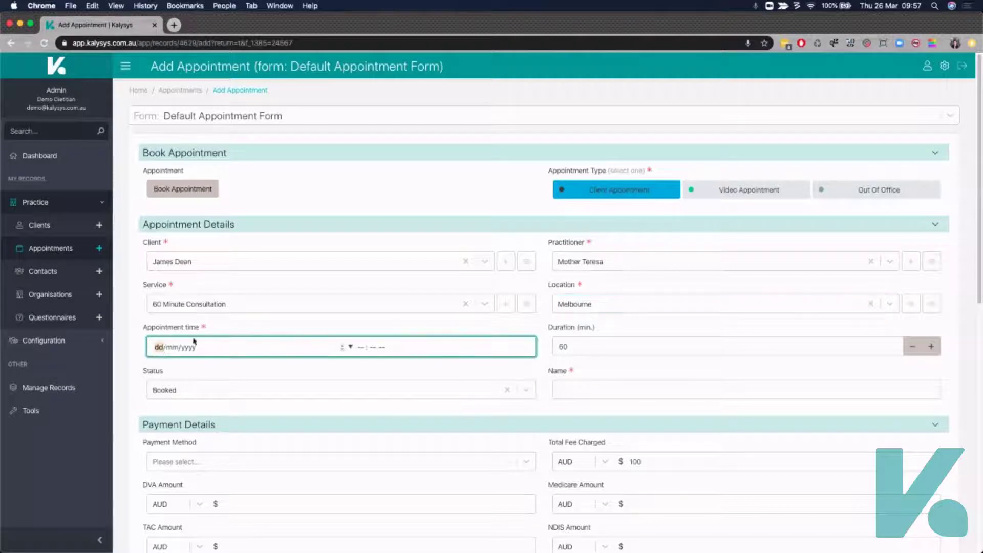
type("26030")
left_click(186, 362)
left_click(186, 347)
left_click(350, 346)
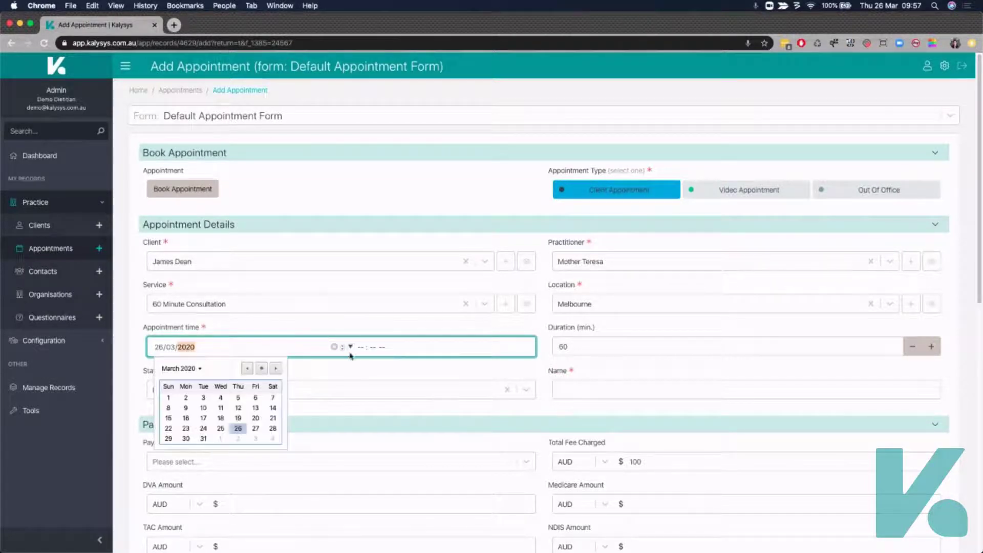
left_click(241, 432)
left_click(358, 347)
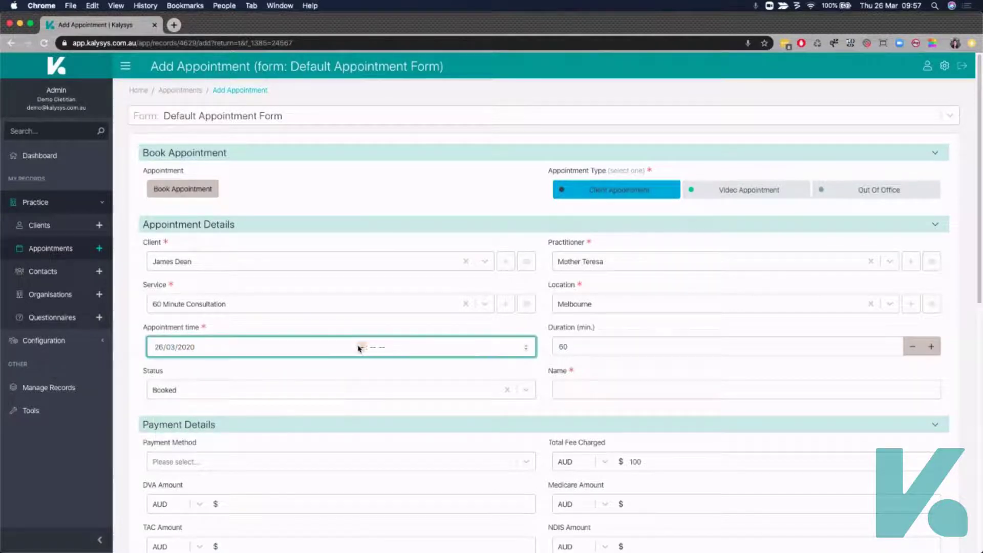
type("10 : 00 am")
left_click(434, 371)
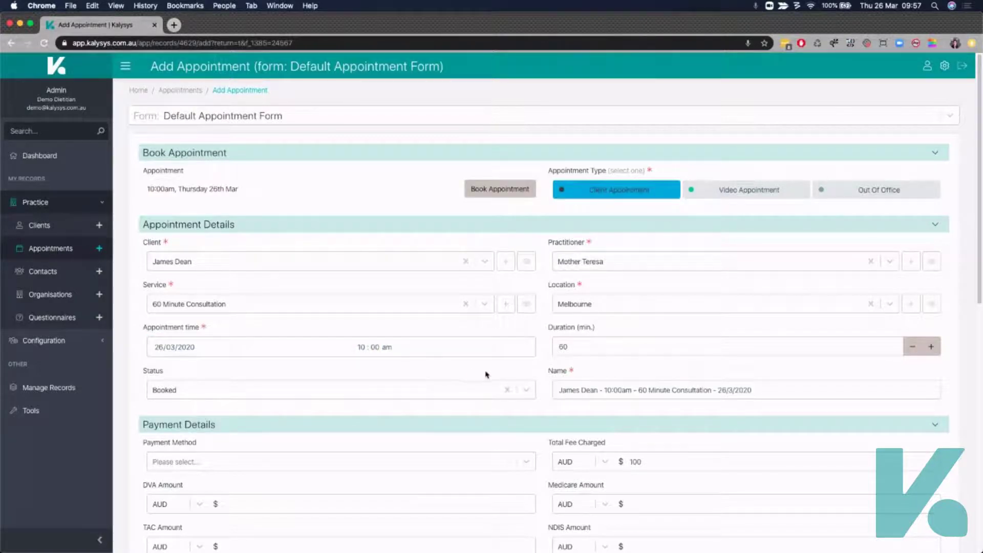
left_click(528, 393)
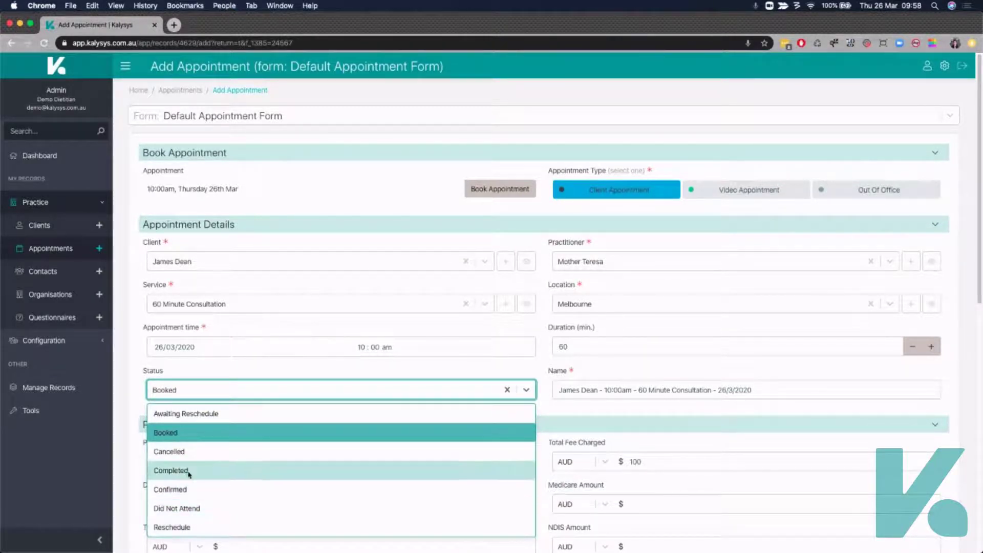
left_click(137, 424)
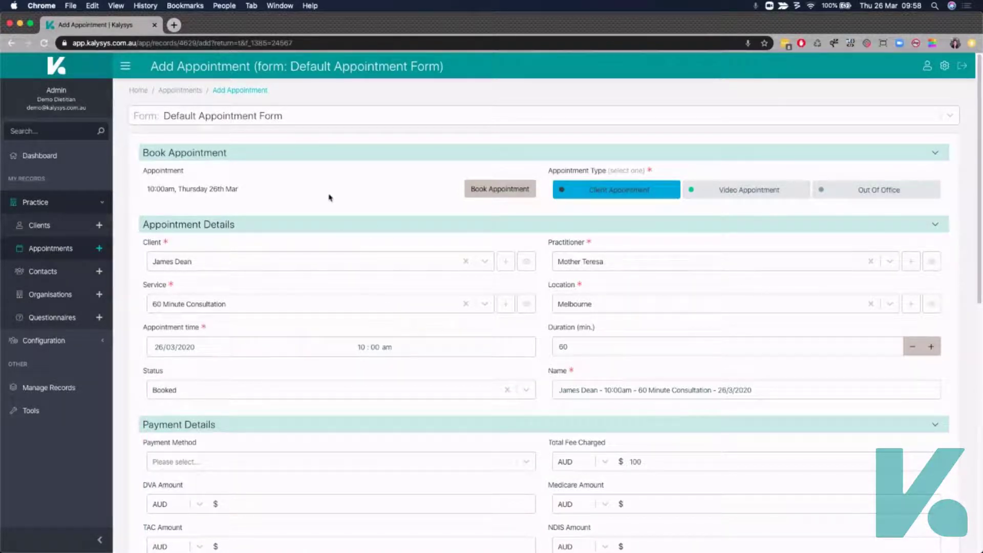
Step: Open the appointment booking calendar and set Location to Melbourne, Service to 60 Minute Consultation, and Person to a different practitioner
left_click(498, 190)
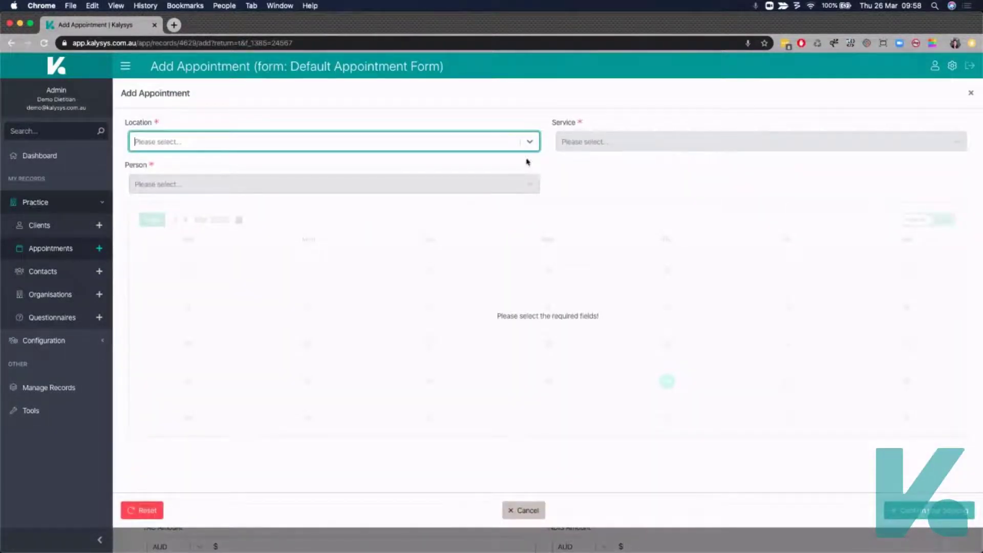
left_click(529, 143)
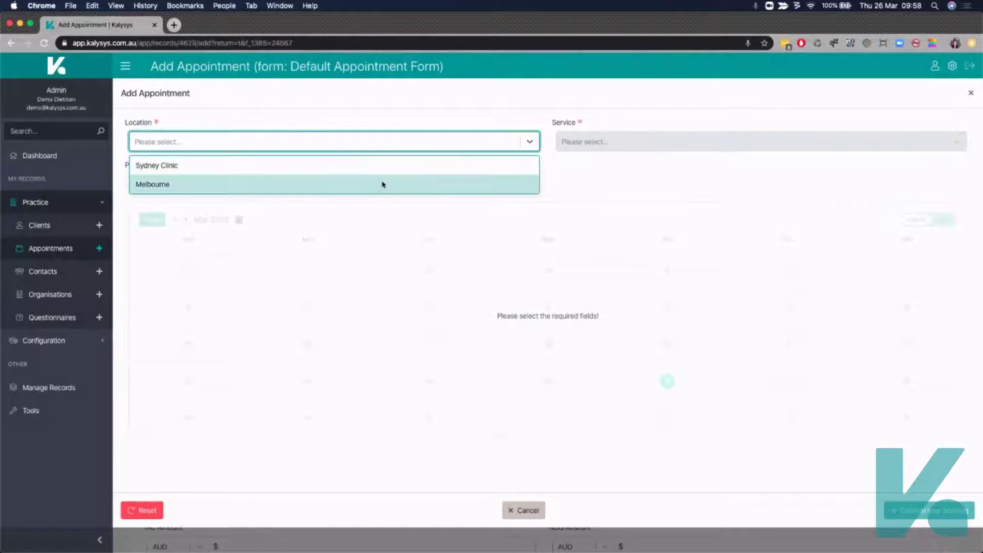
left_click(174, 185)
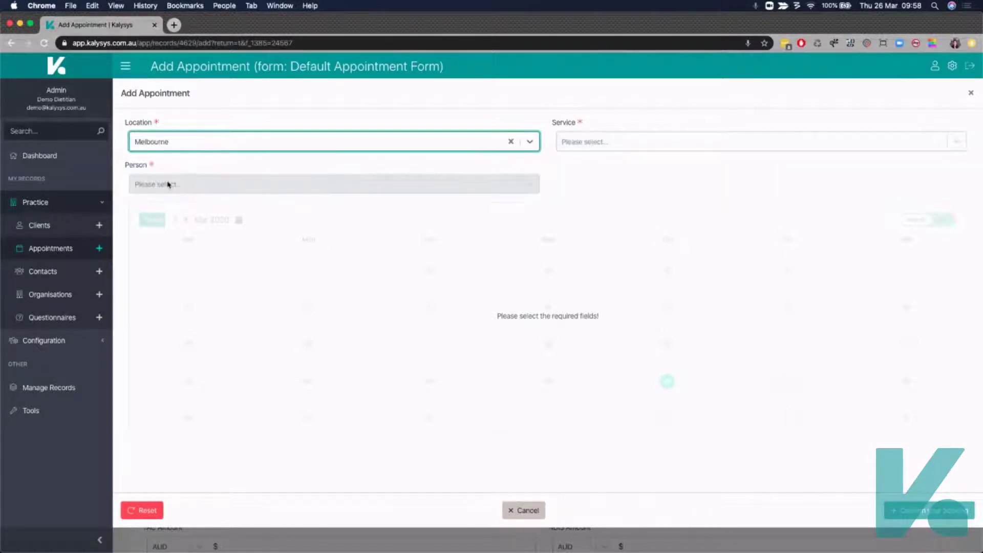
left_click(662, 148)
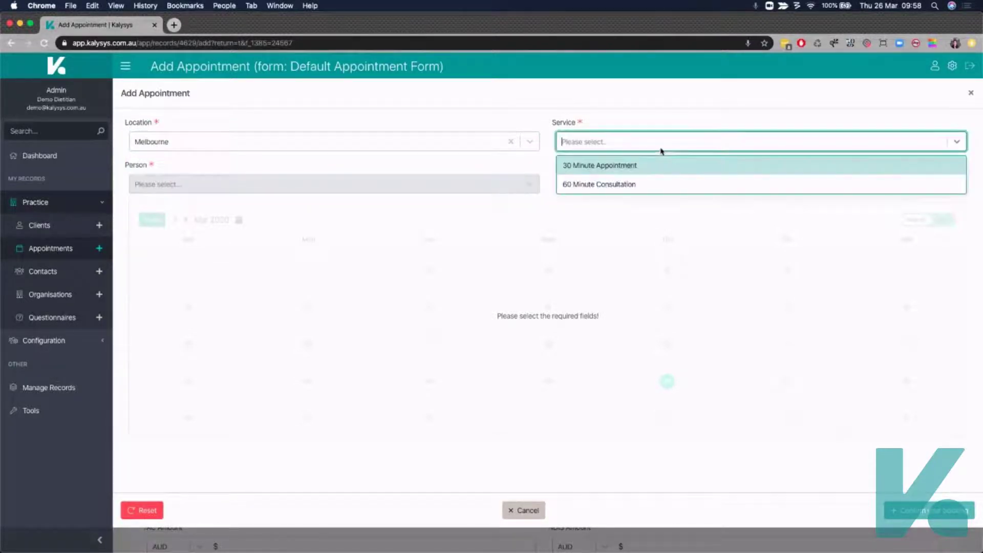
left_click(613, 185)
left_click(312, 185)
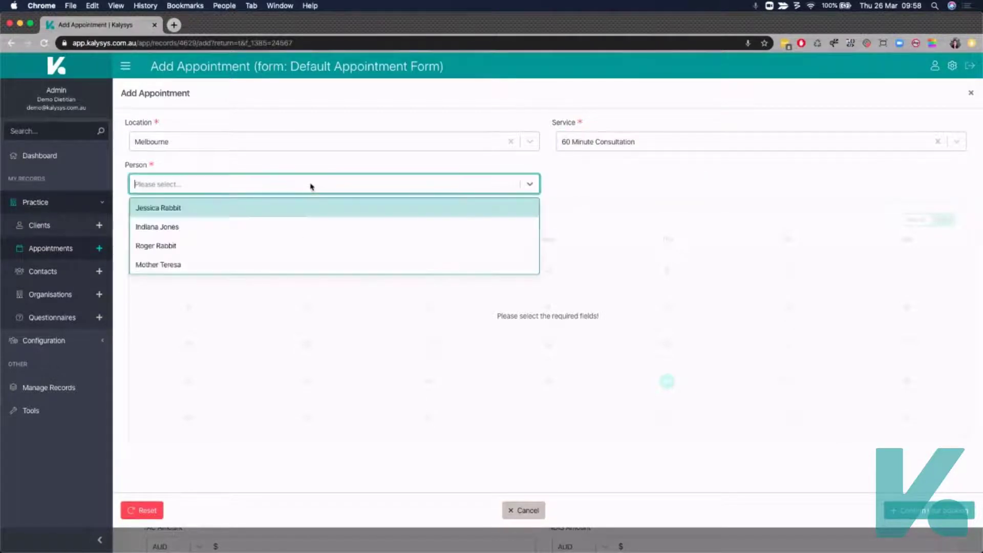
left_click(164, 229)
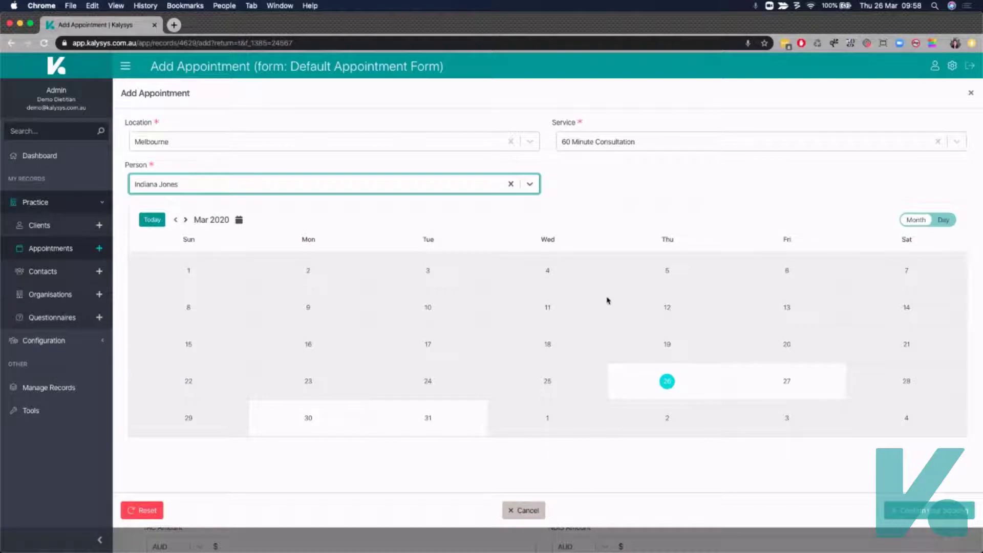
Step: Reserve the 10:00 to 11:00 slot on 26 March 2020 in the booking calendar and confirm the booking
left_click(668, 385)
scroll(438, 356, "down", 3)
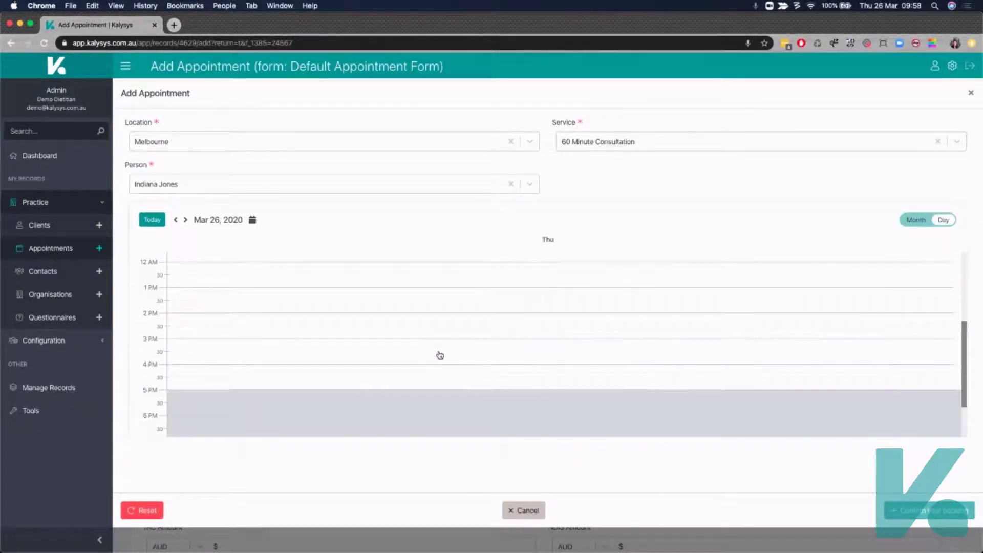
left_click(404, 358)
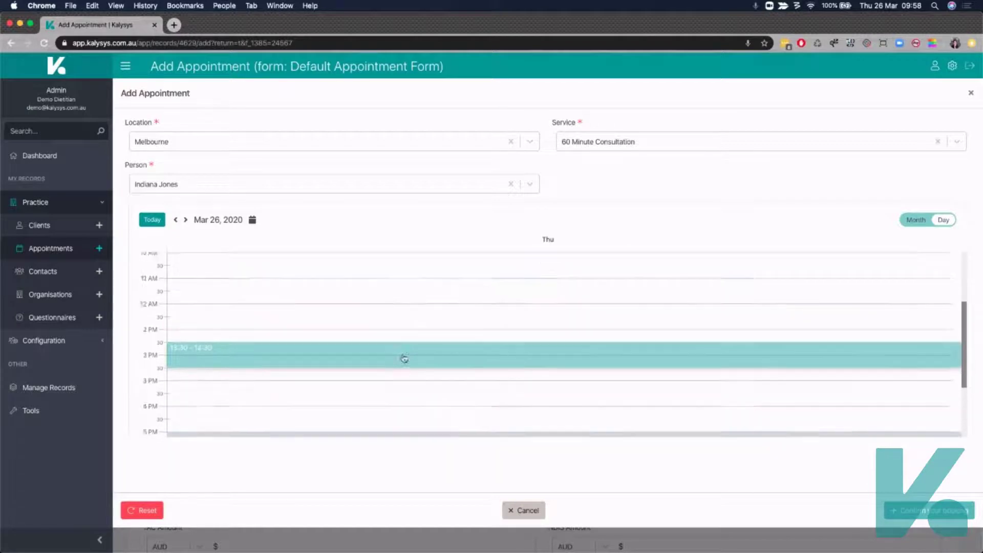
scroll(404, 357, "up", 3)
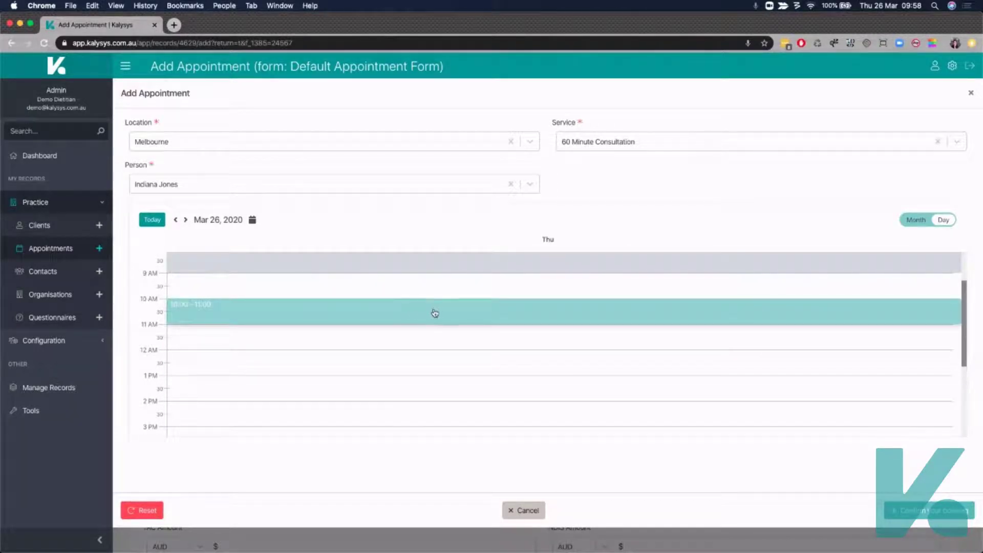
left_click(450, 312)
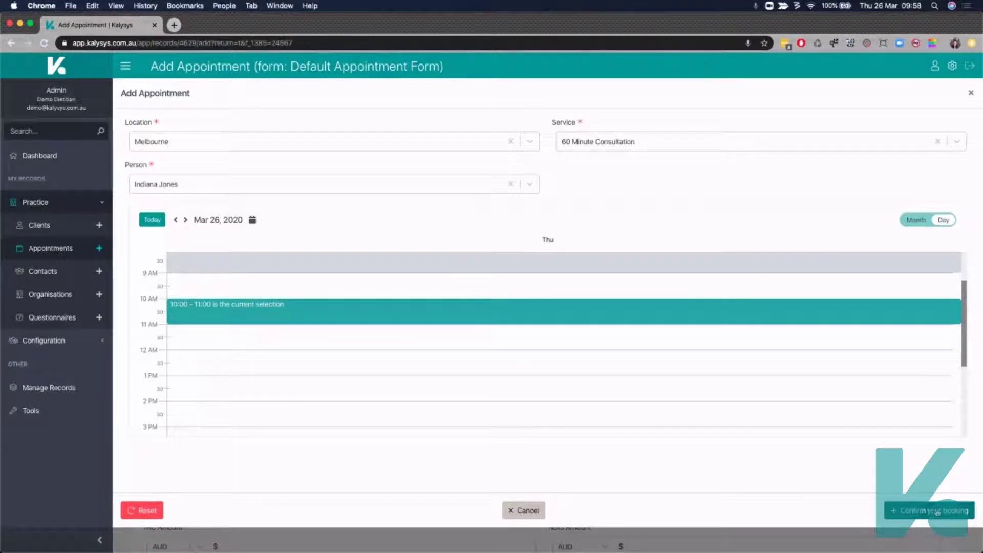
left_click(934, 511)
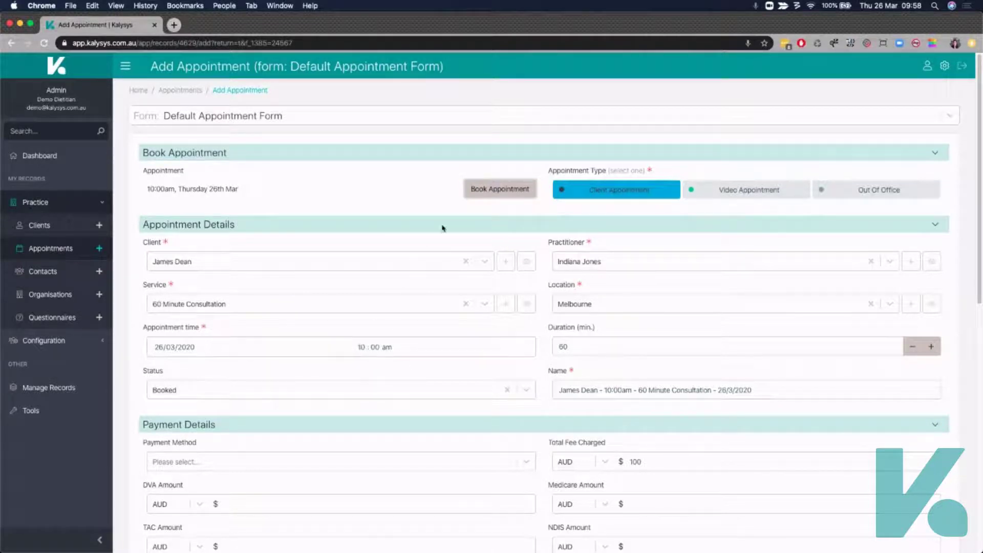
Step: Rebook the appointment into the 9:00 to 10:00 slot on 27 March 2020 and confirm the booking
left_click(500, 189)
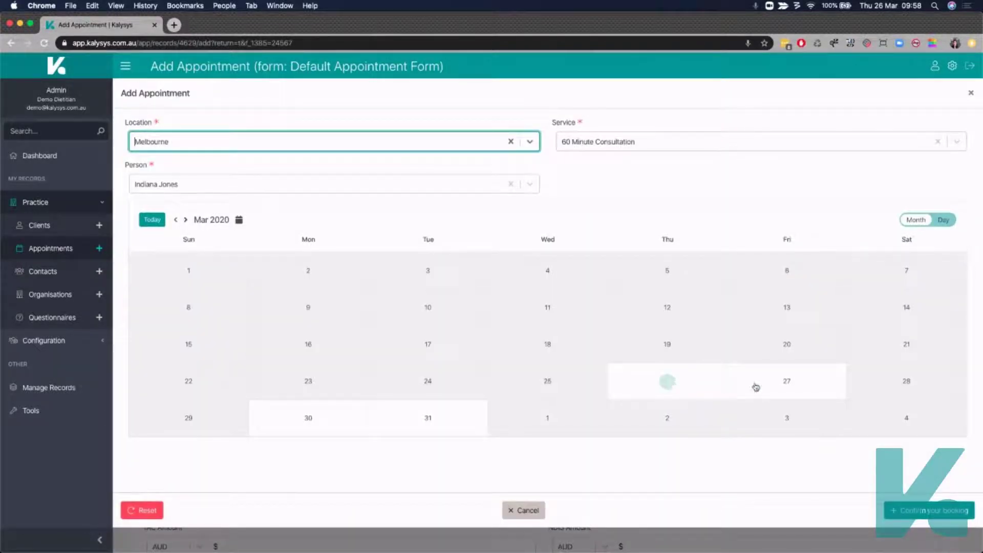
left_click(783, 380)
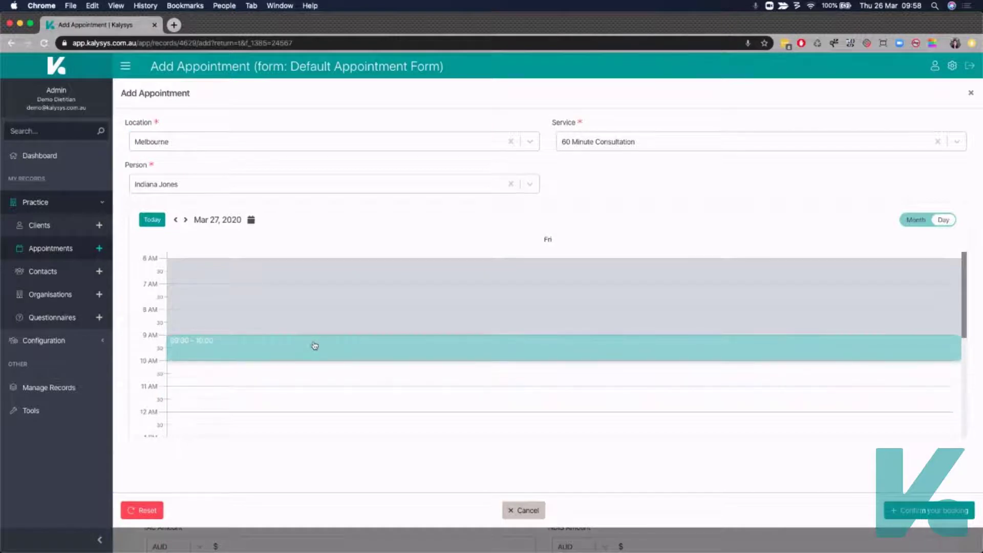
left_click(314, 344)
left_click(925, 511)
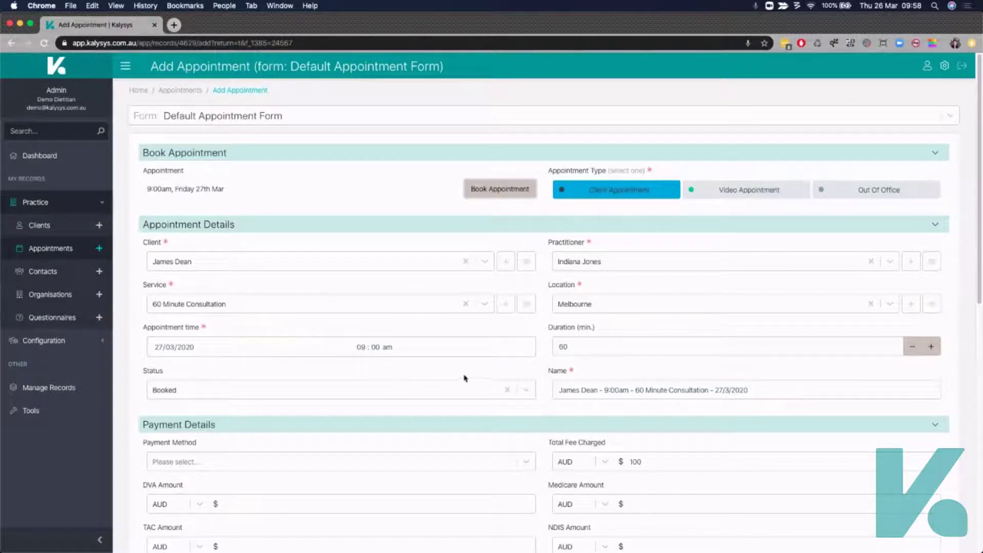
Step: Review the appointment form's Payment Details, Tracking Metrics and Notes sections
scroll(960, 381, "down", 5)
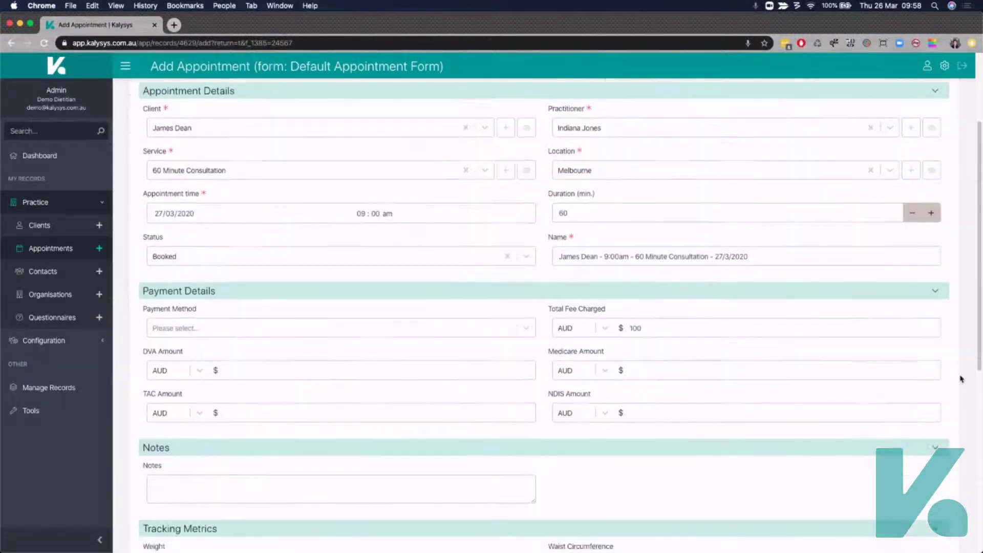
scroll(961, 379, "down", 5)
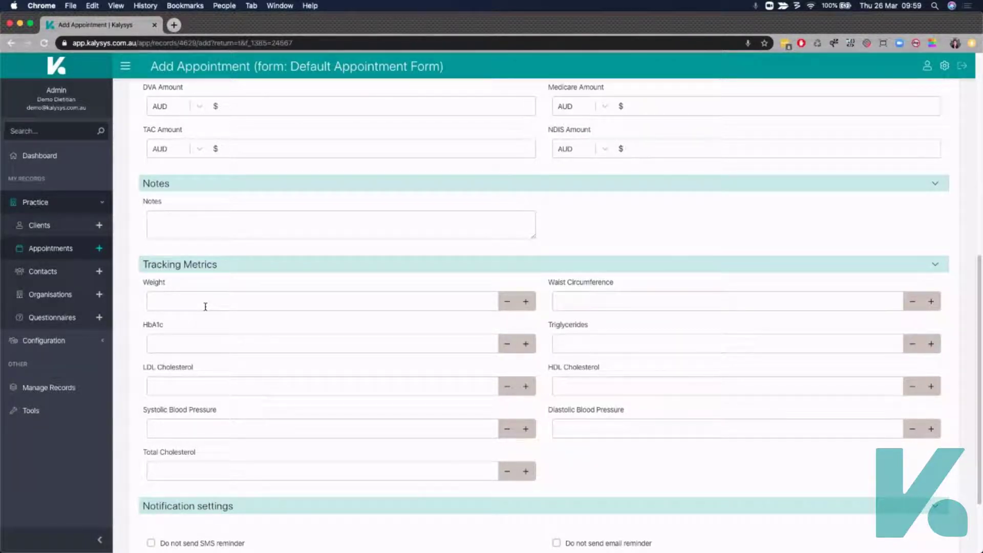
left_click(220, 300)
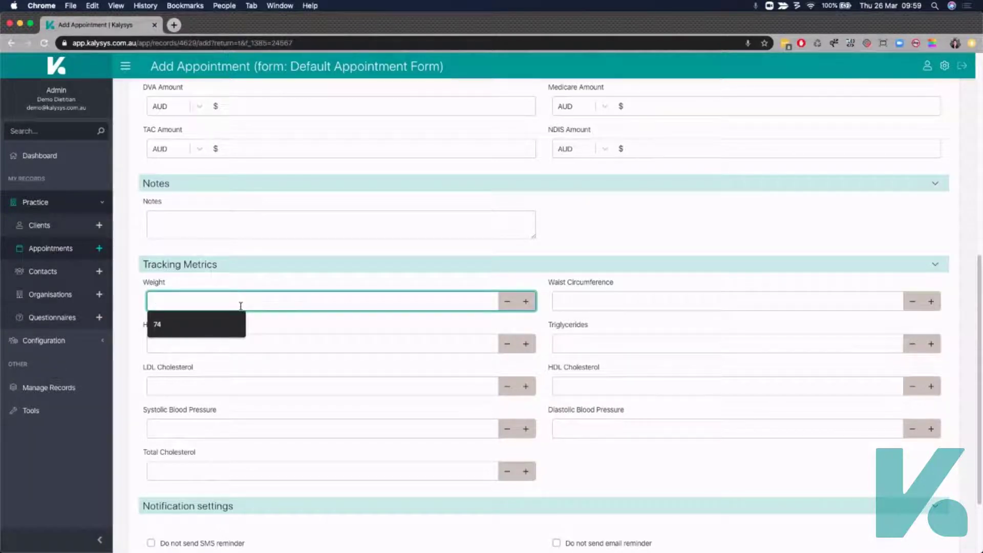
left_click(285, 364)
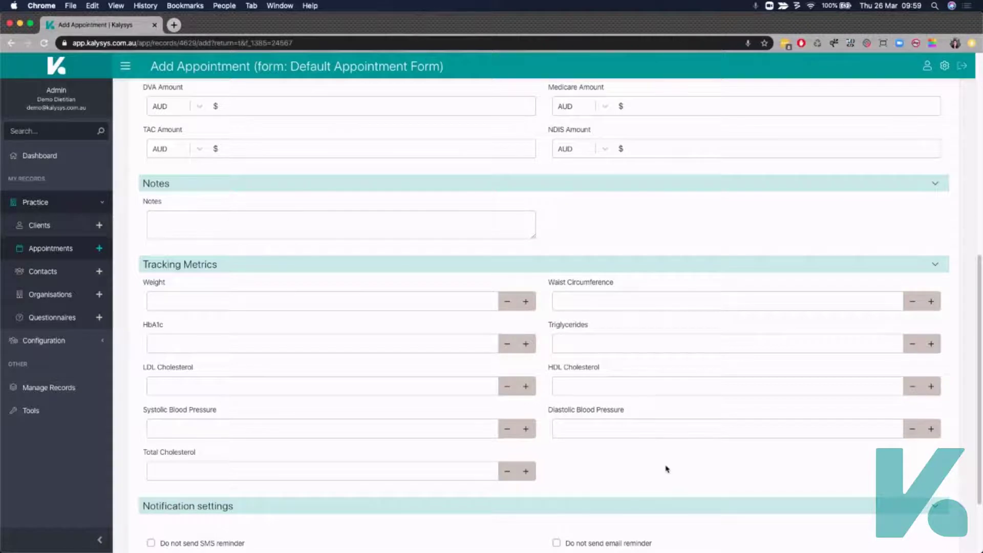
scroll(681, 469, "down", 1)
scroll(710, 470, "down", 1)
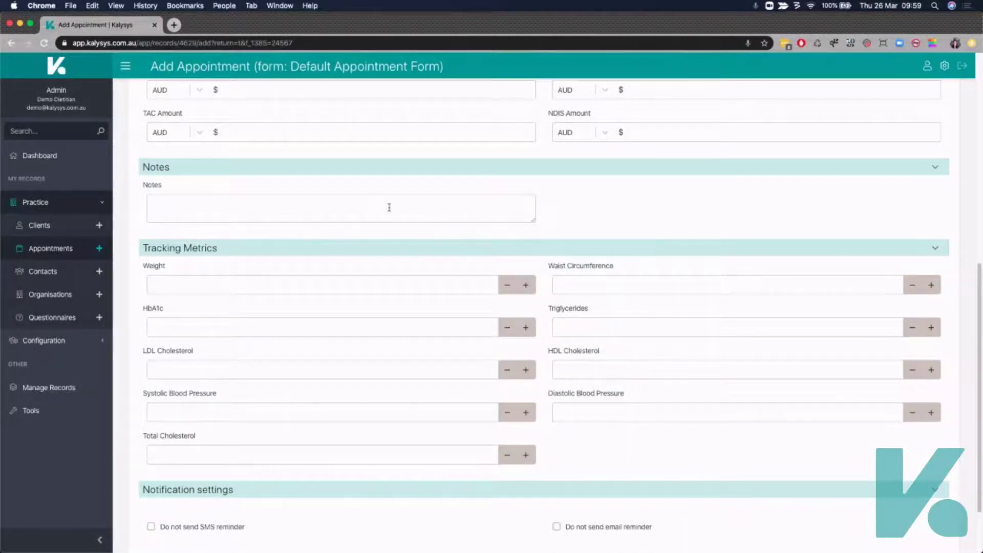
left_click(433, 212)
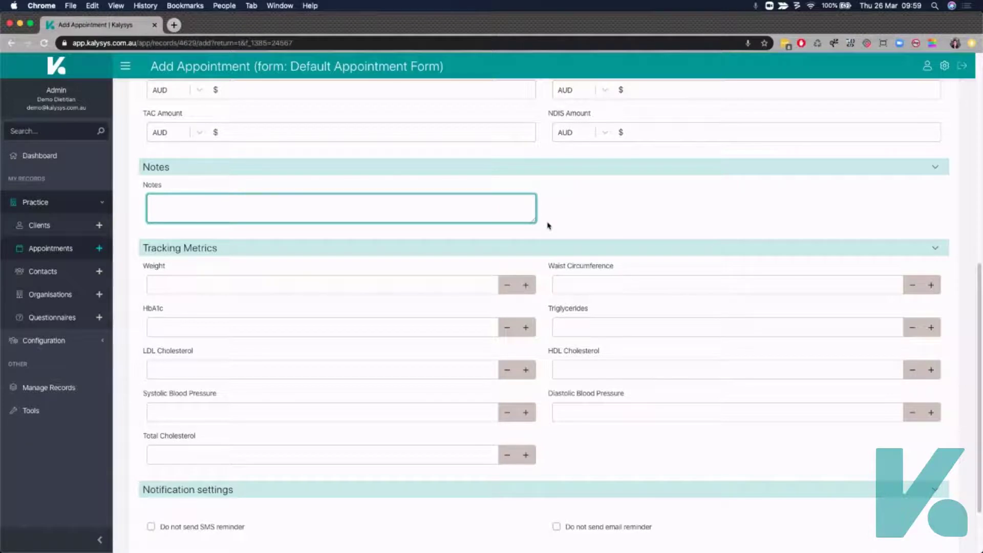
Step: Try the Do not send SMS reminder option under Notification settings and submit the new appointment
scroll(578, 257, "down", 3)
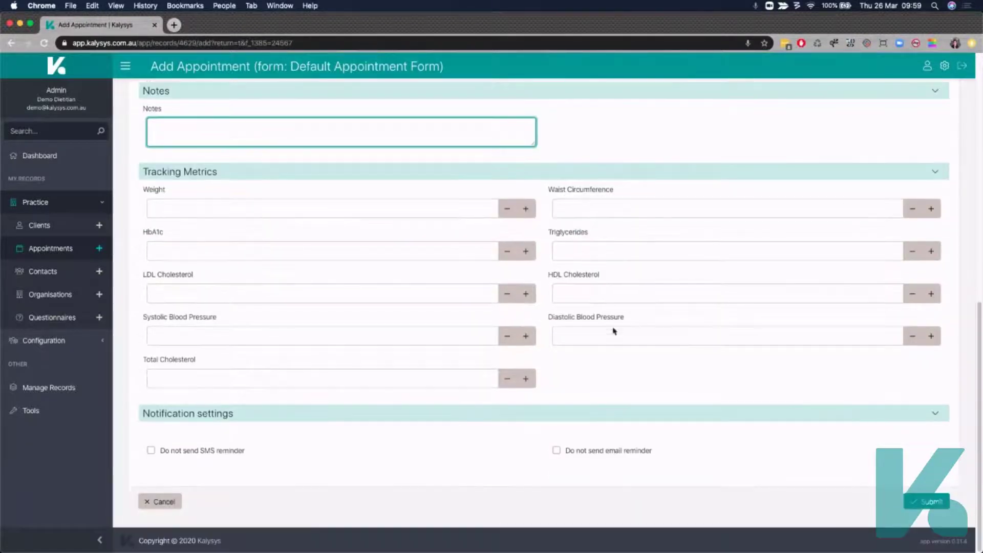
left_click(151, 450)
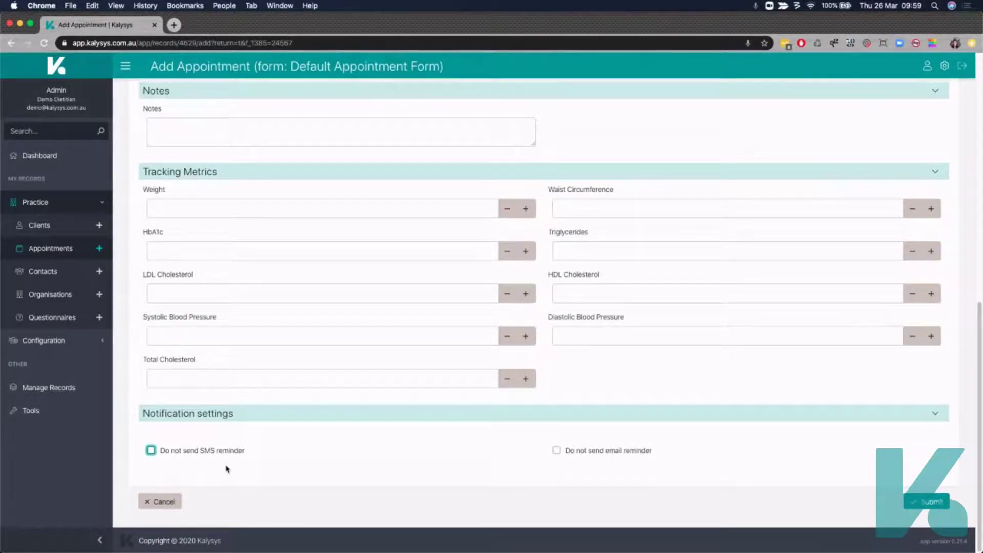
left_click(151, 451)
scroll(690, 491, "up", 6)
scroll(698, 485, "down", 5)
left_click(929, 538)
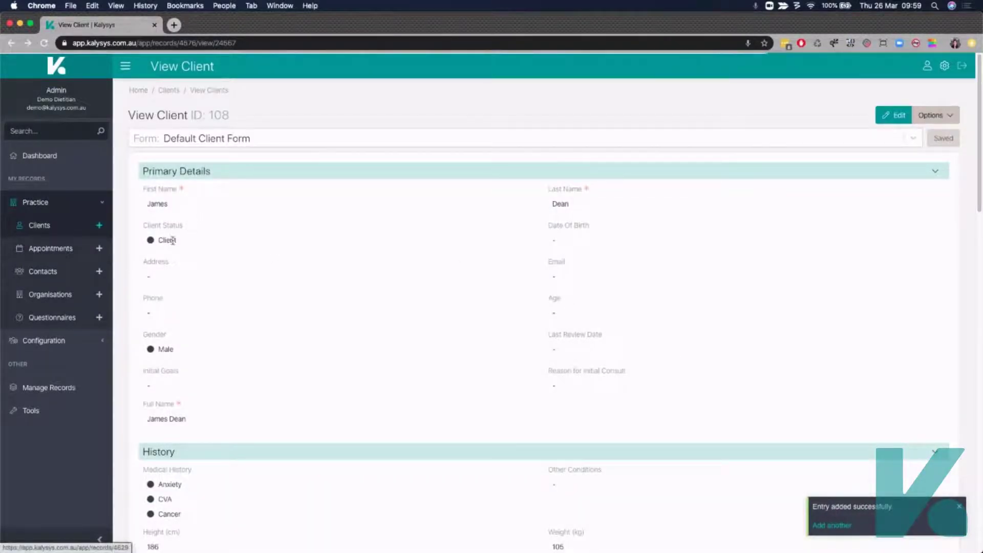
Step: Open the appointments calendar, filter it by the second and third listed practitioners, and clear the practitioner filter
left_click(59, 248)
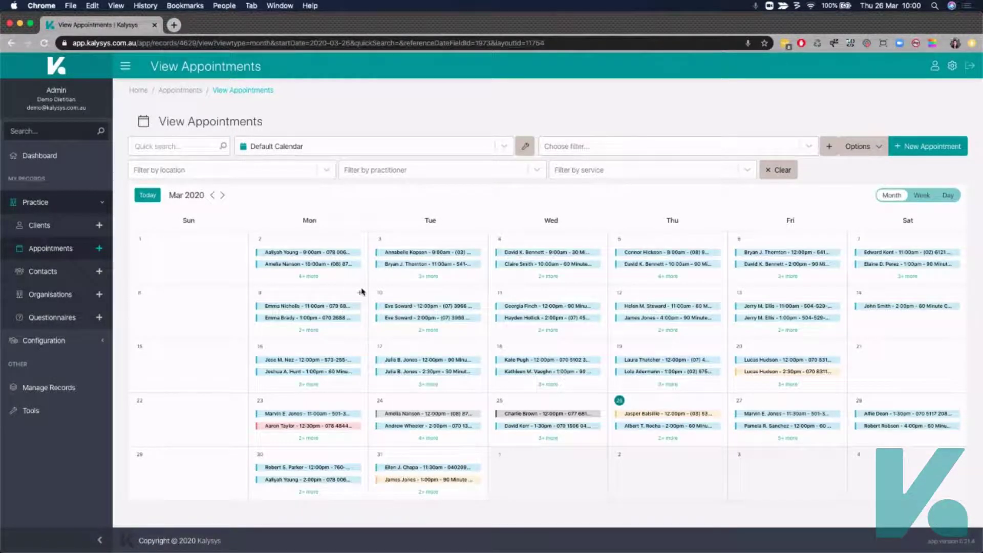
left_click(538, 172)
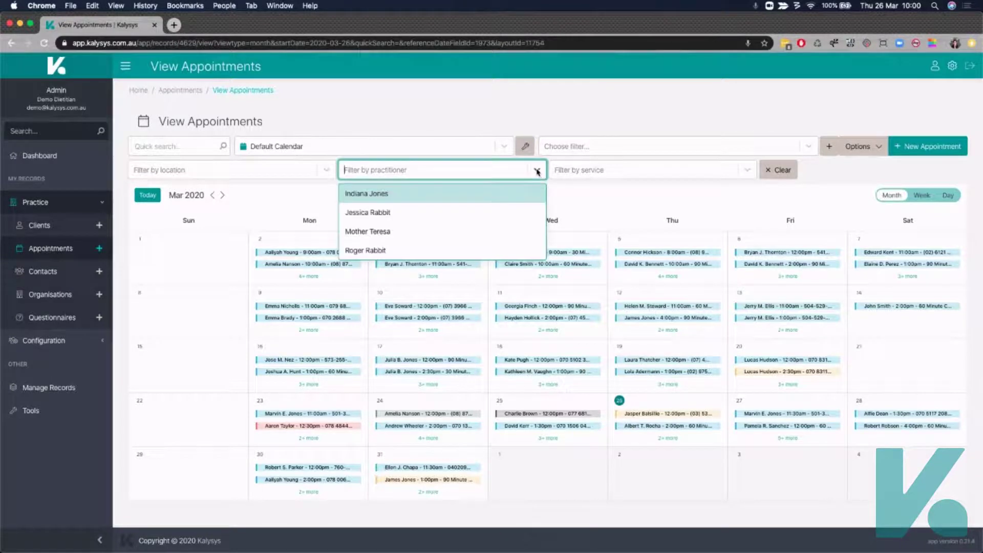
left_click(421, 210)
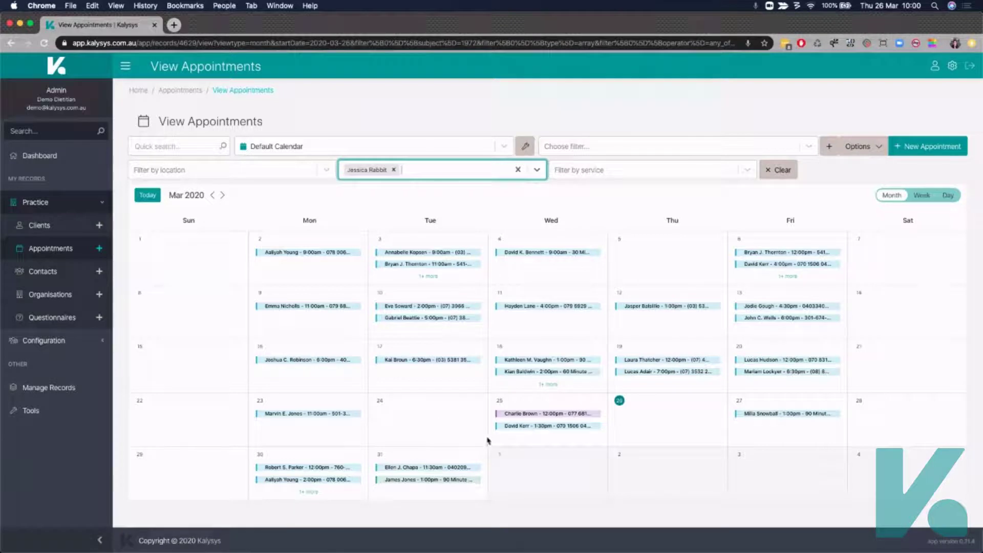
left_click(537, 171)
left_click(410, 212)
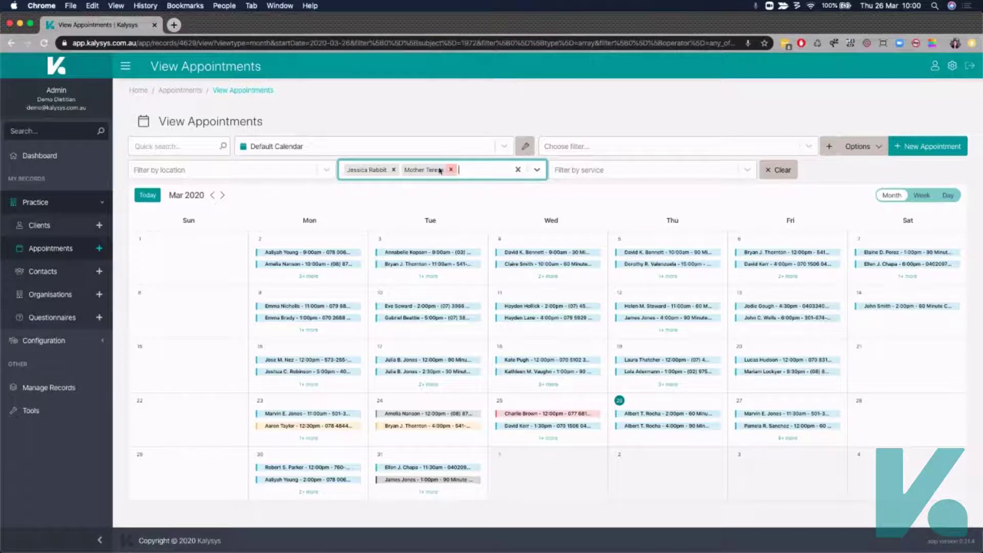
left_click(393, 170)
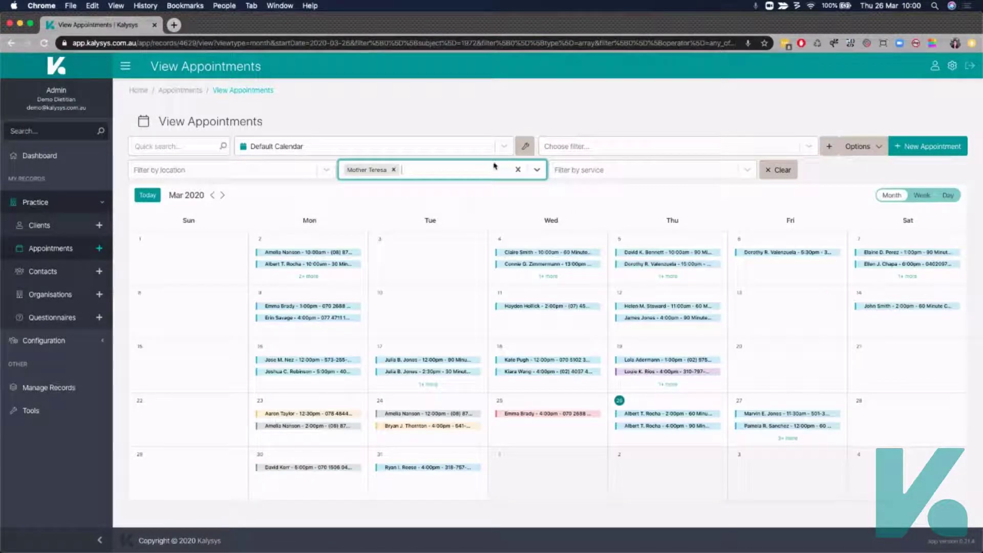
left_click(518, 170)
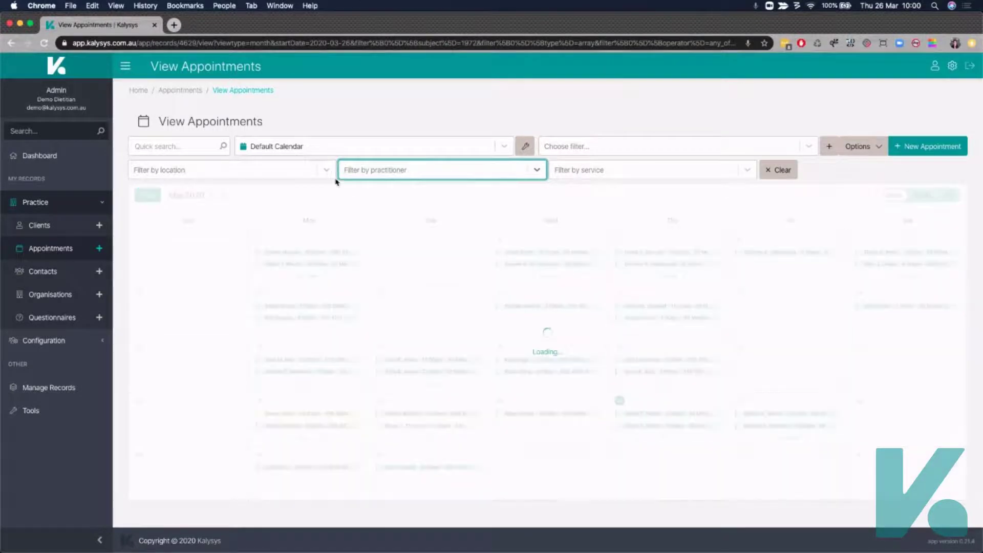
Step: Filter the appointments calendar by the Melbourne location and clear that location filter
left_click(319, 172)
left_click(324, 170)
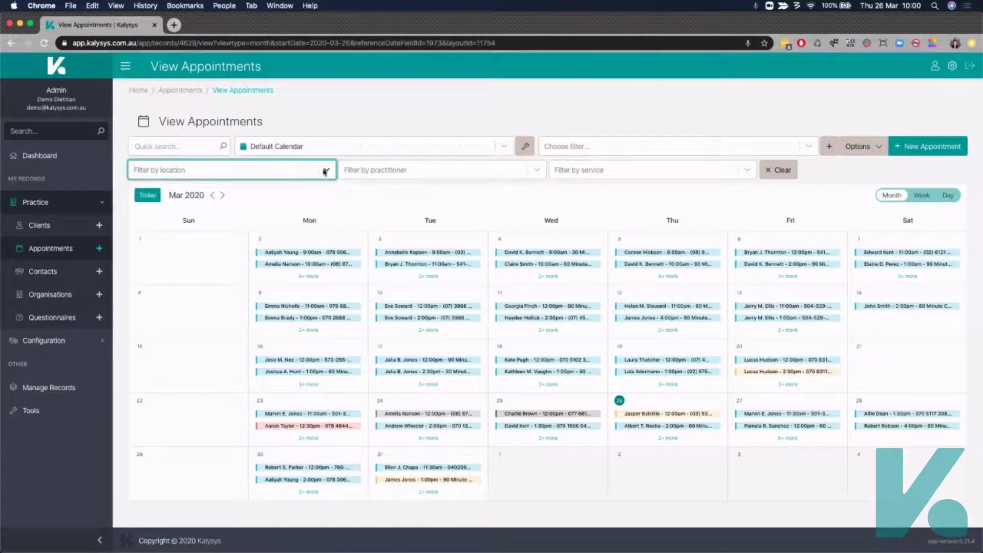
left_click(324, 170)
left_click(189, 199)
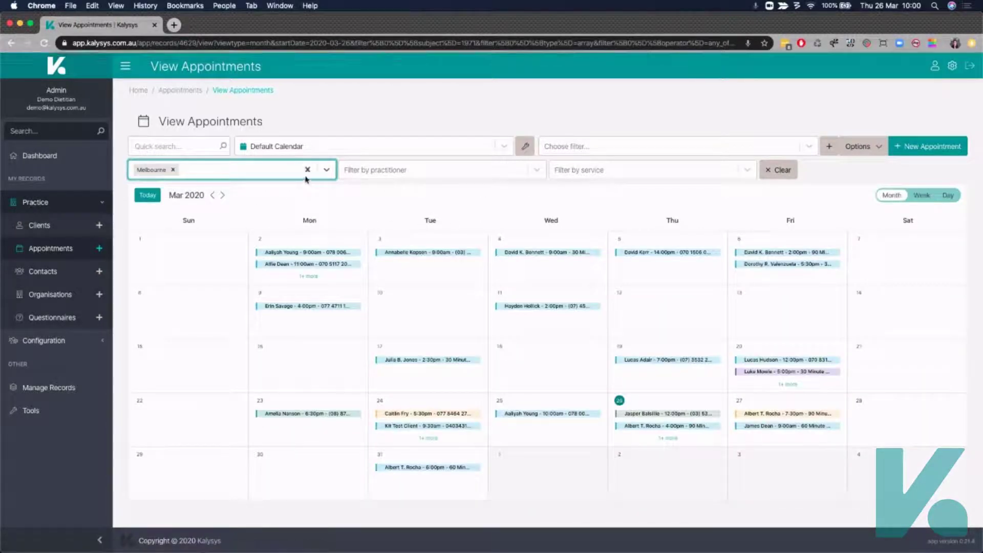
left_click(307, 169)
Step: Filter the calendar by the 60 Minute Consultation service, the Melbourne location and the second listed practitioner
left_click(746, 174)
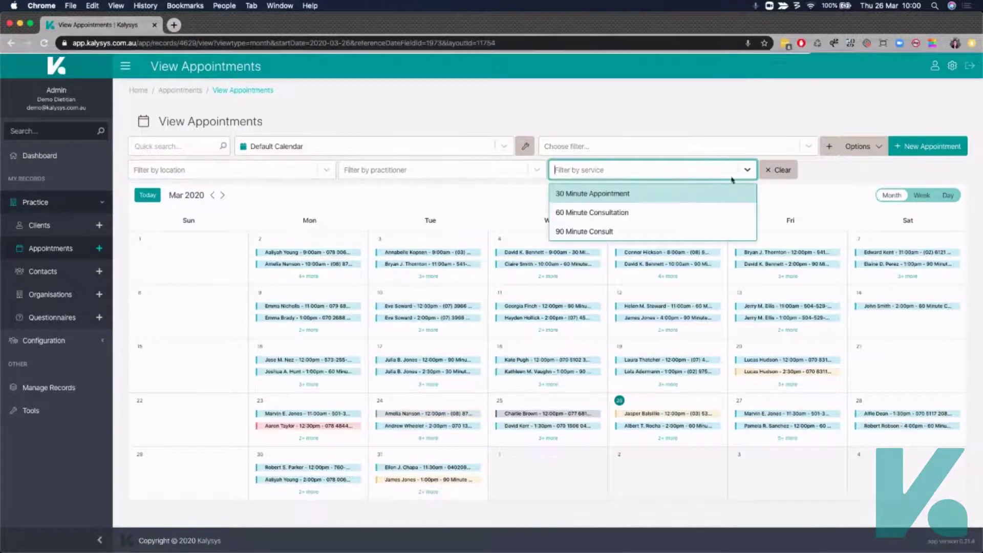
left_click(635, 212)
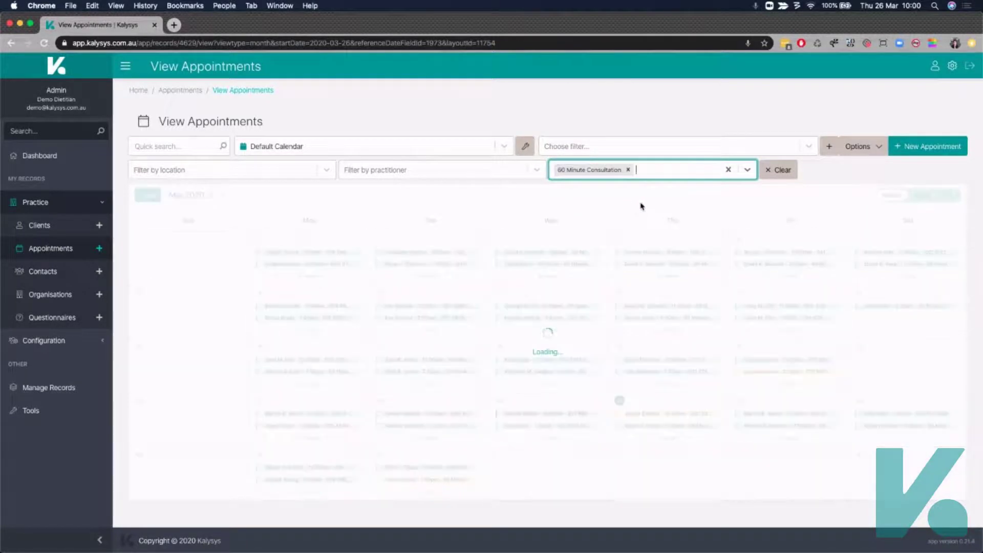
left_click(322, 169)
left_click(194, 194)
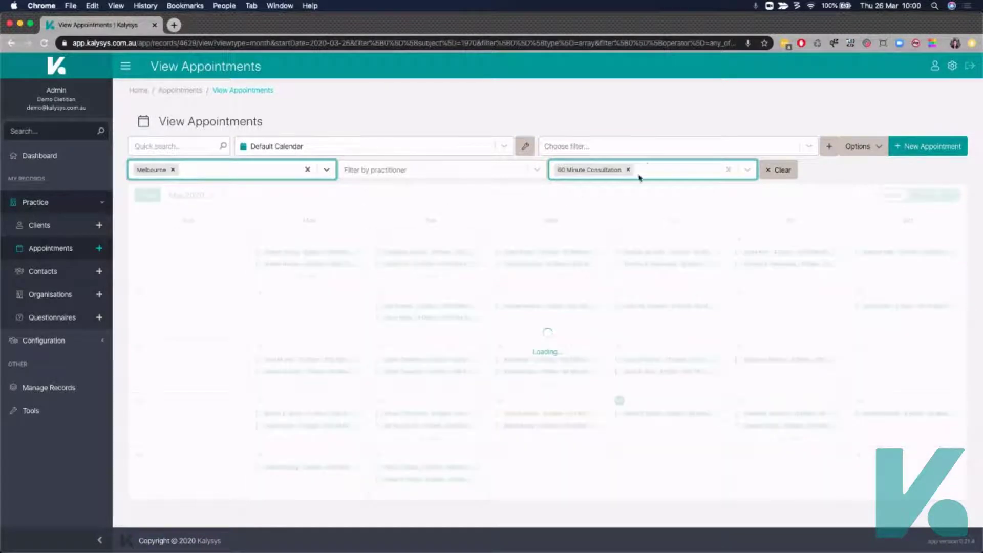
left_click(534, 173)
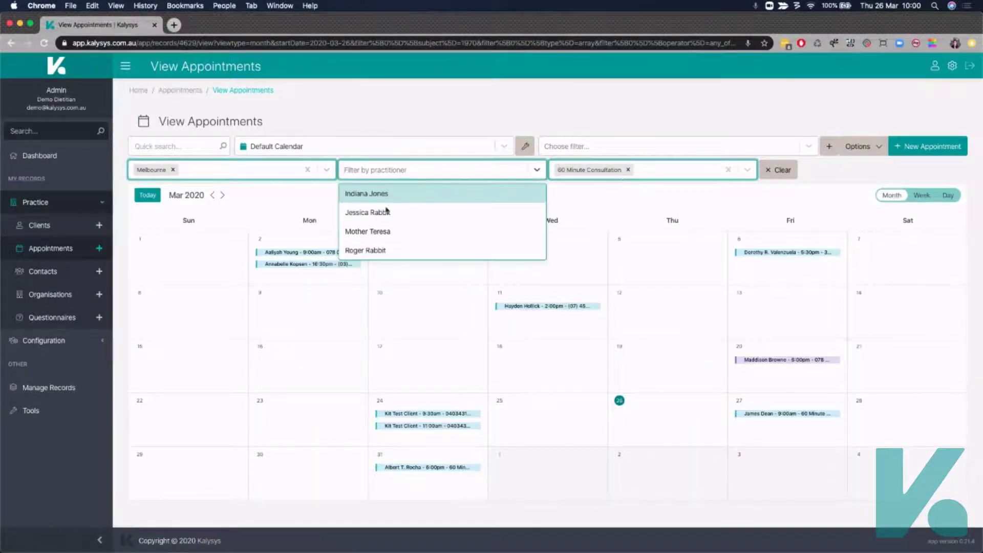
left_click(386, 211)
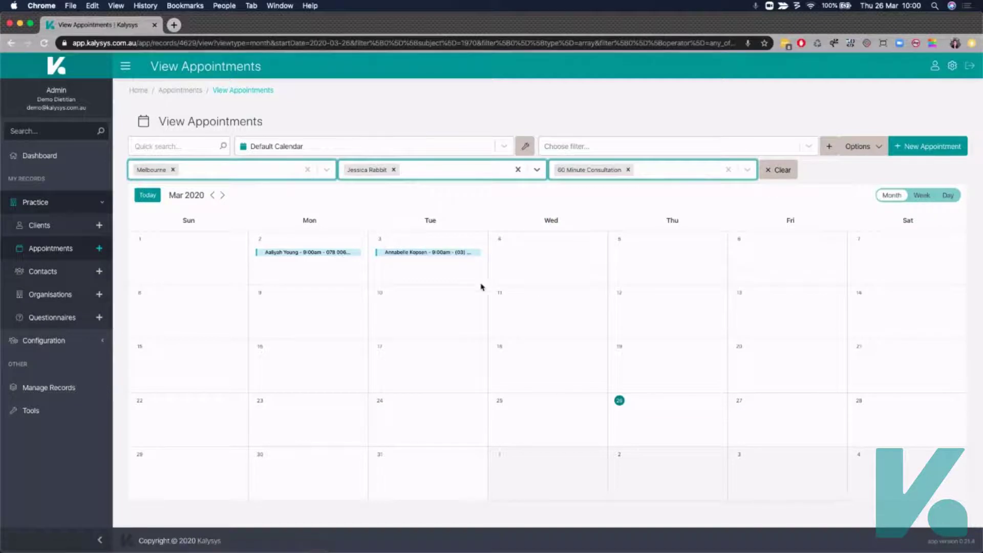
Step: Change the practitioner filter to the third listed practitioner and clear the practitioner, service and location filters
left_click(394, 169)
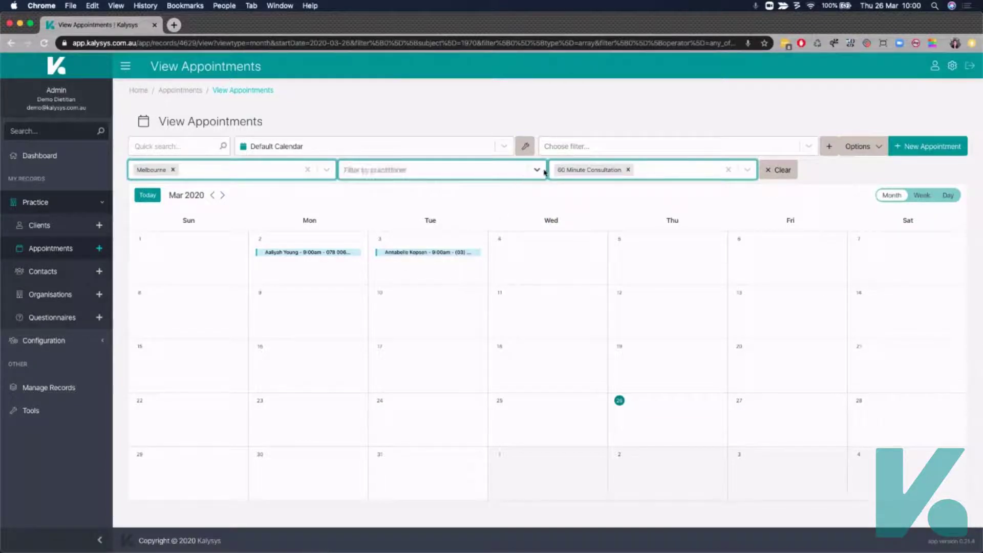
left_click(544, 172)
left_click(460, 229)
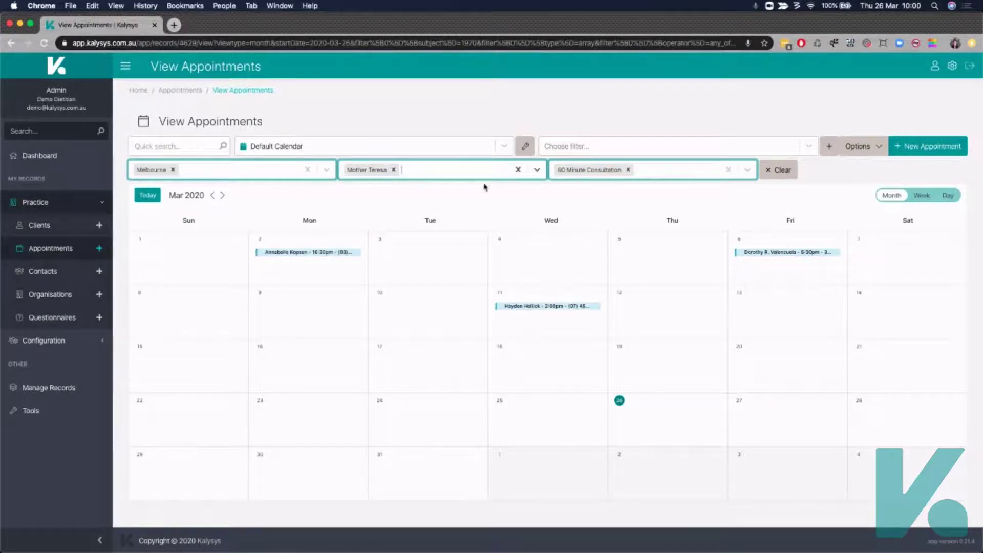
left_click(517, 170)
left_click(727, 169)
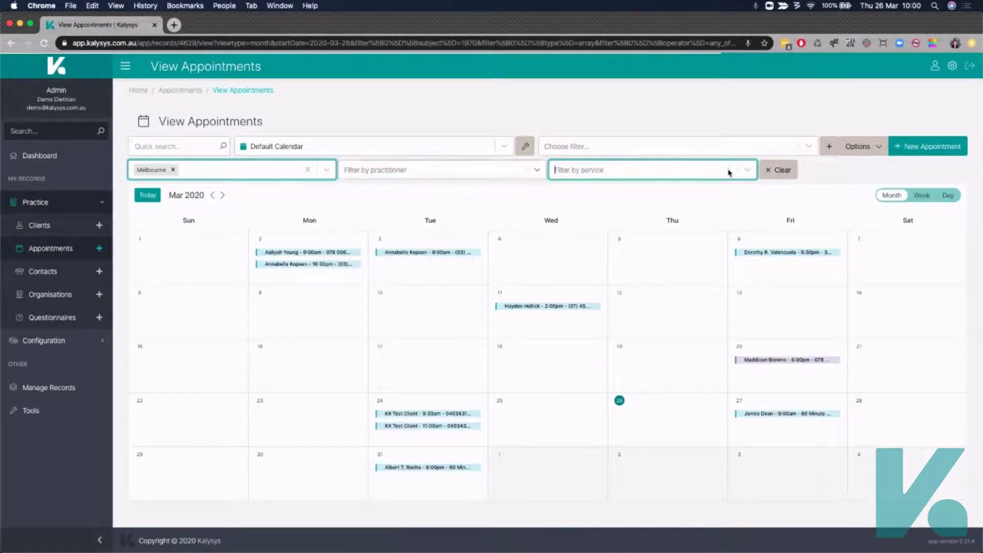
left_click(307, 169)
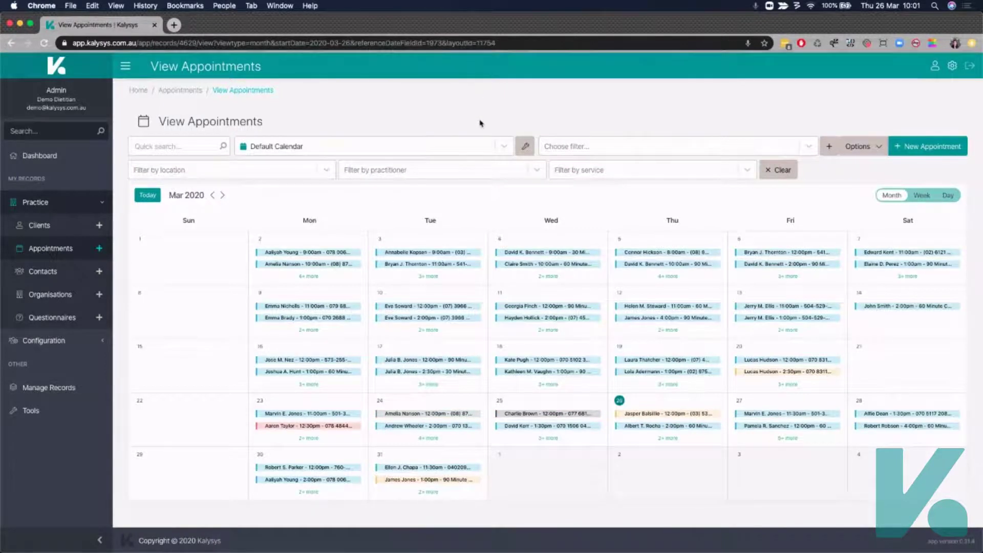
Step: Apply the saved filter Booked Appointments to the calendar and replace it with the saved filter Melbourne Locations
left_click(804, 149)
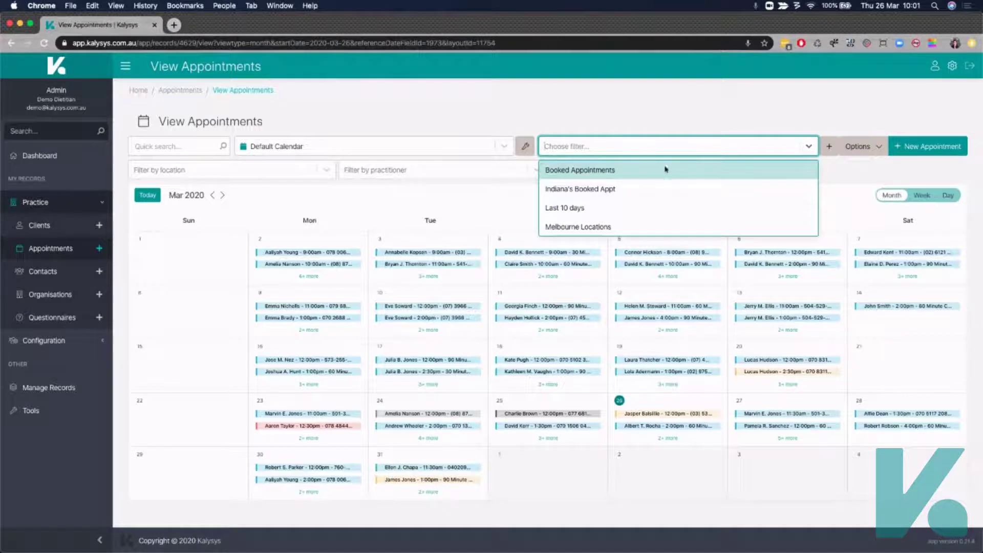
left_click(630, 173)
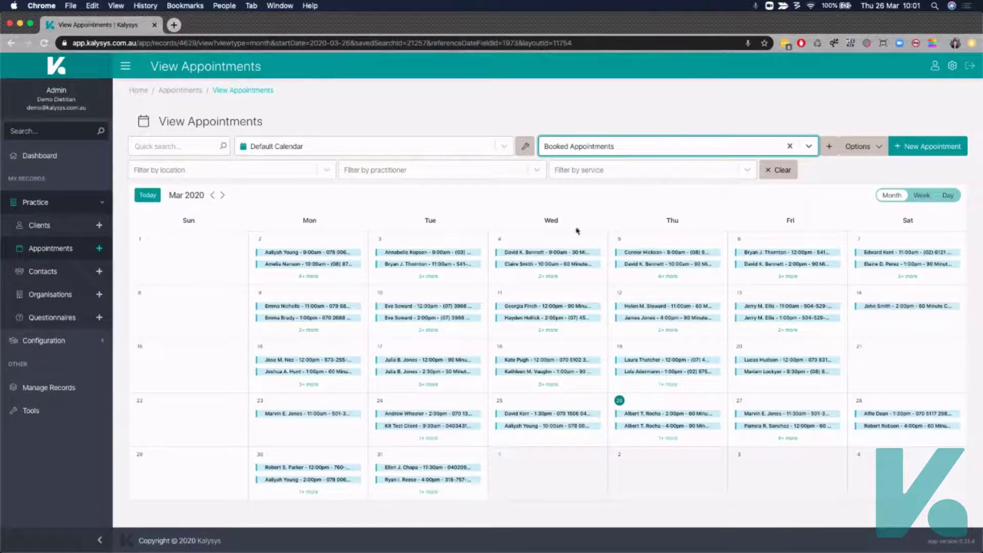
left_click(809, 147)
left_click(612, 226)
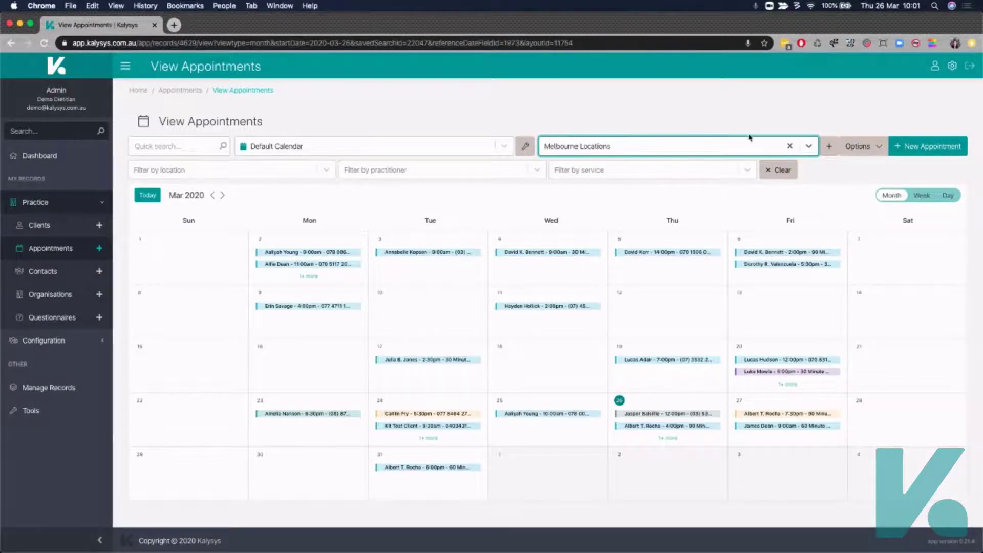
left_click(809, 147)
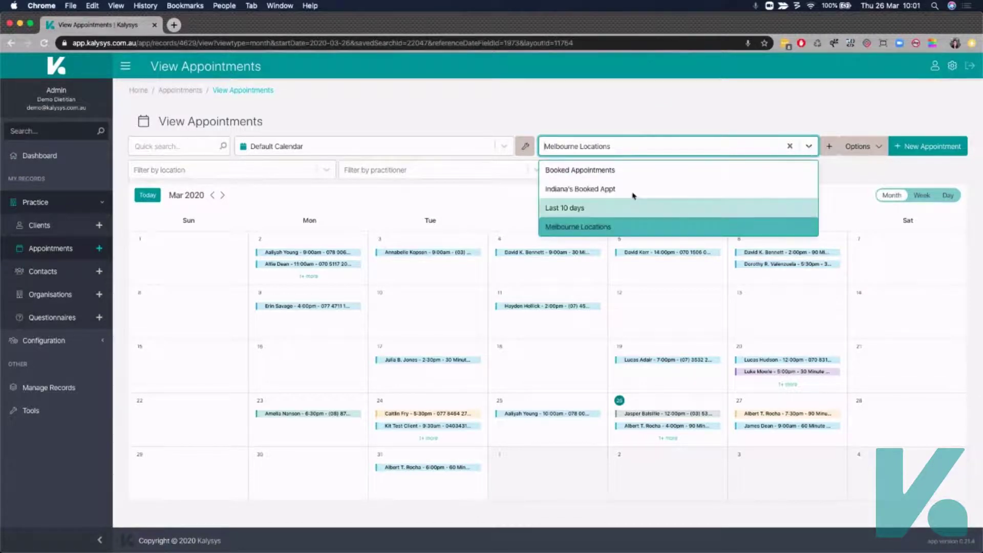
left_click(492, 193)
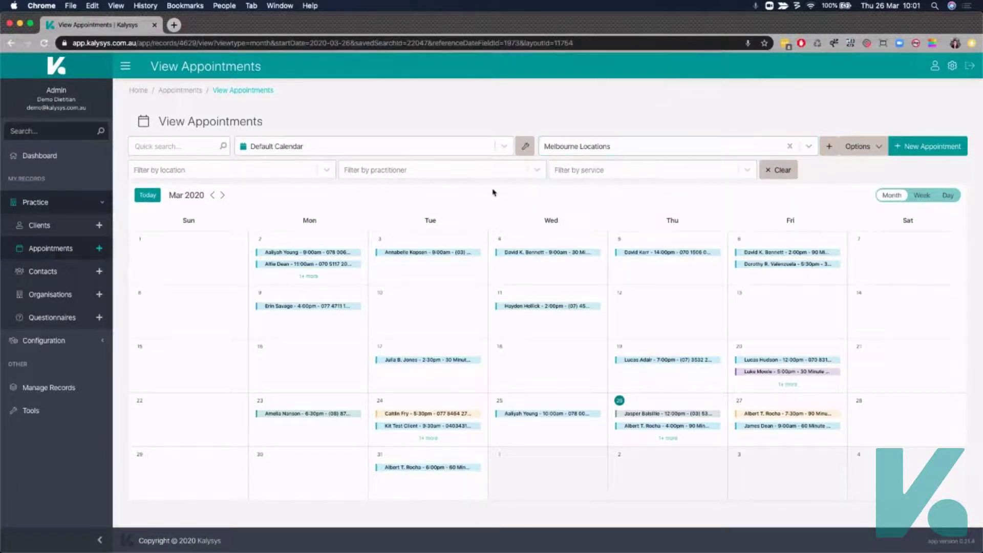
Step: Try the Default Appointment Layout for the appointments and switch to the Demo Appointment Table View instead
left_click(504, 147)
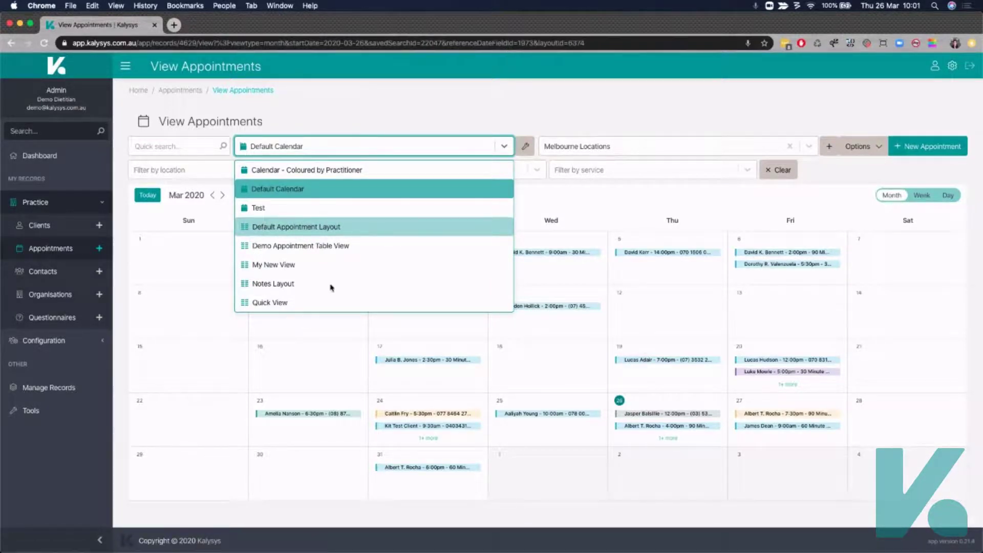
left_click(310, 232)
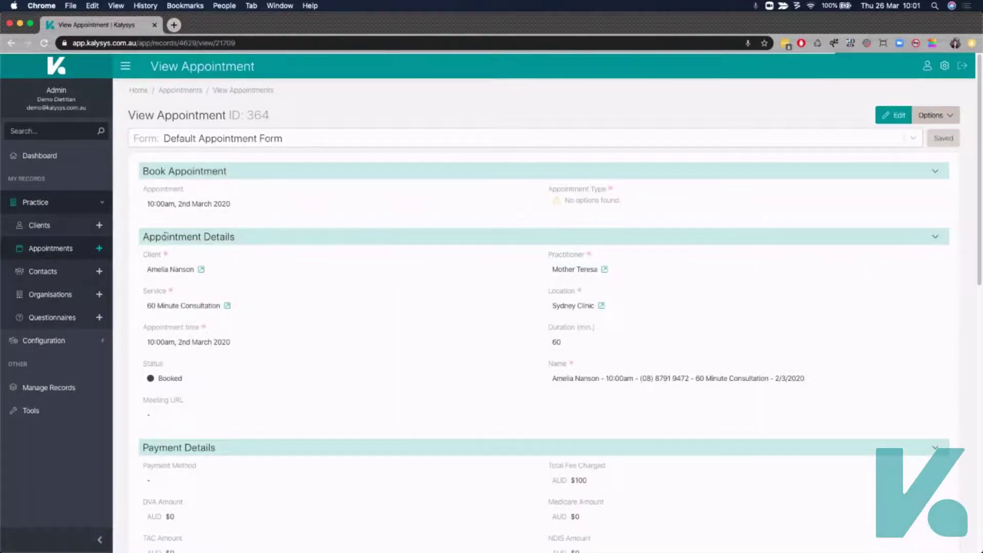
left_click(51, 248)
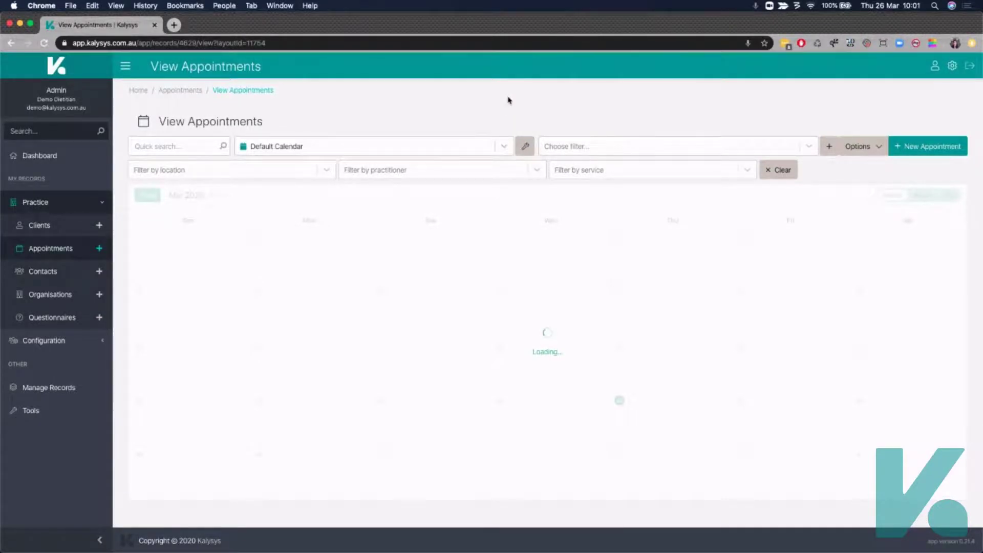
left_click(506, 148)
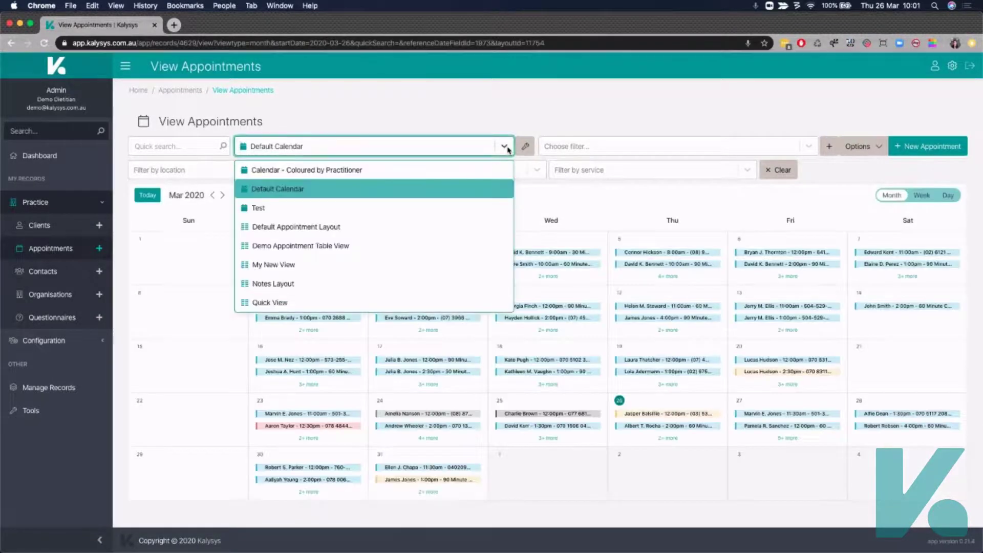
left_click(312, 246)
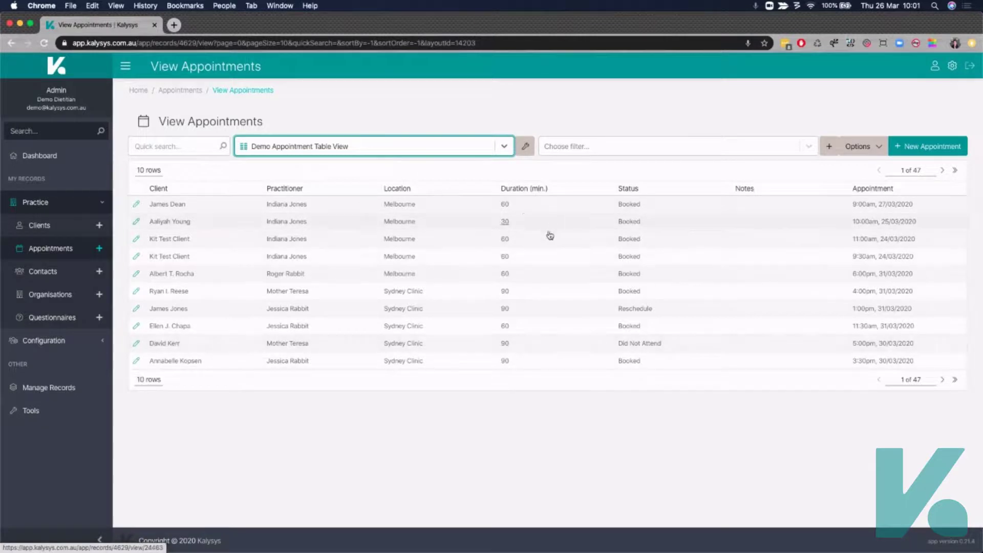
Step: Add the Date field to the Demo Appointment Table View's columns and place it directly after Client
left_click(523, 150)
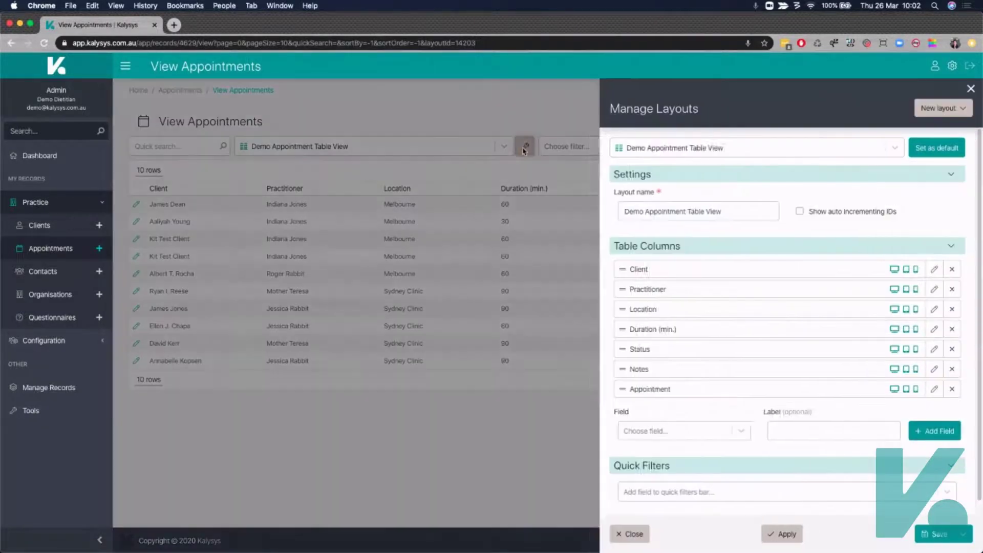
left_click(731, 431)
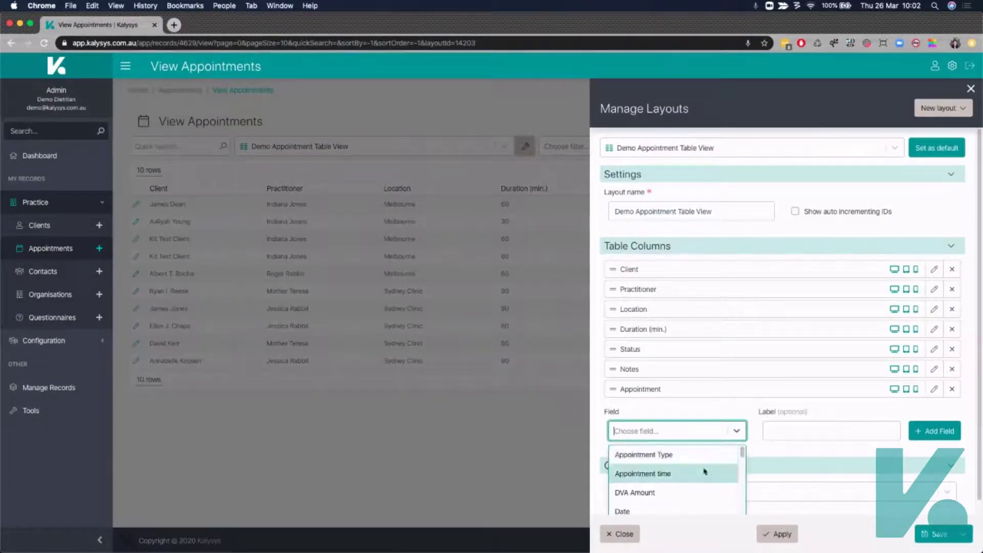
scroll(648, 476, "down", 2)
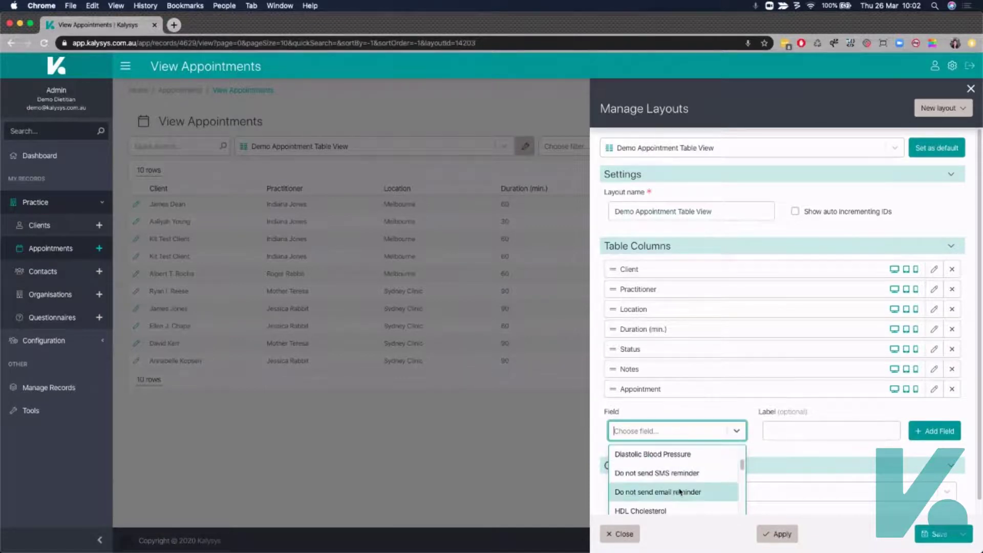
scroll(665, 487, "up", 2)
left_click(635, 510)
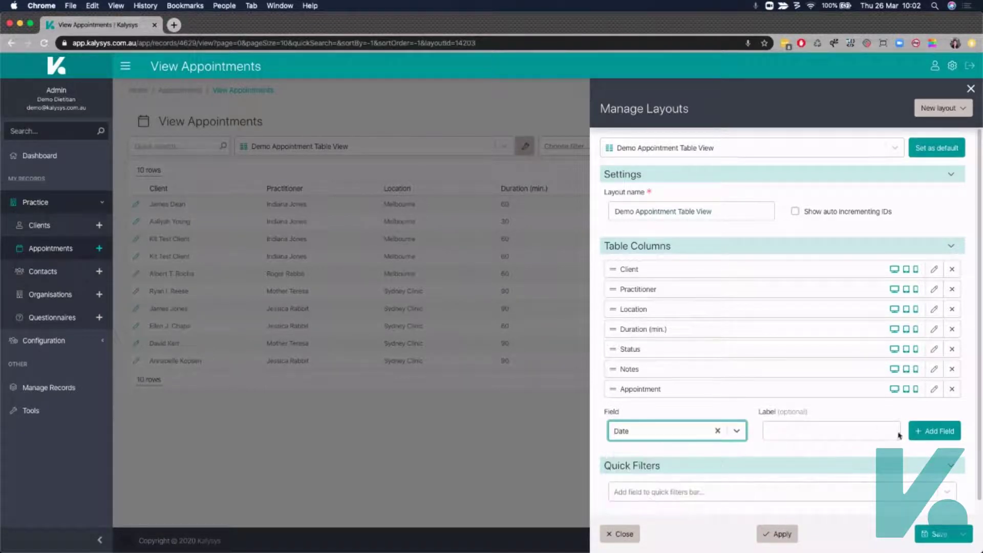
left_click(937, 431)
left_click_drag(613, 412, 613, 284)
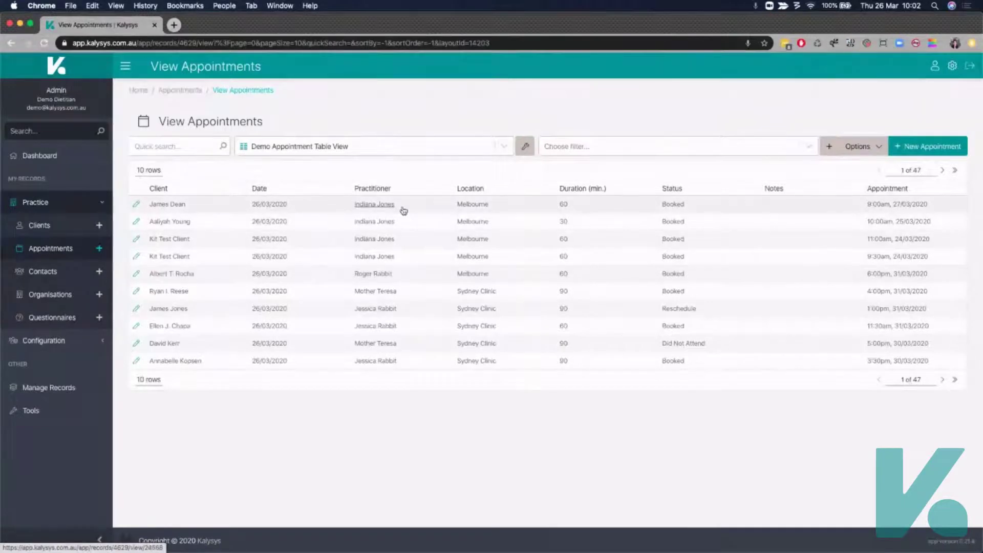
Step: Open the first listed appointment and start a new private note associated with it
left_click(432, 205)
scroll(480, 351, "down", 1)
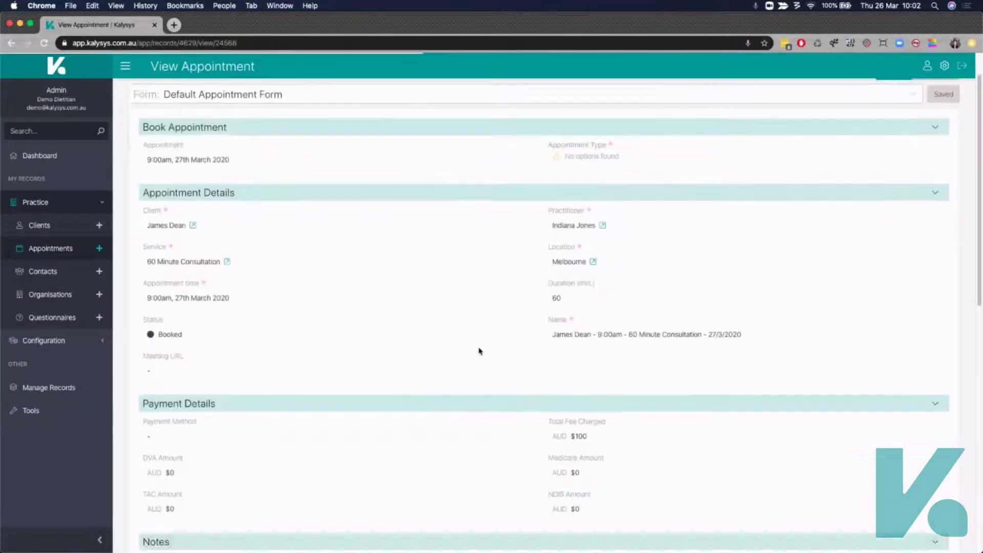
scroll(480, 351, "down", 15)
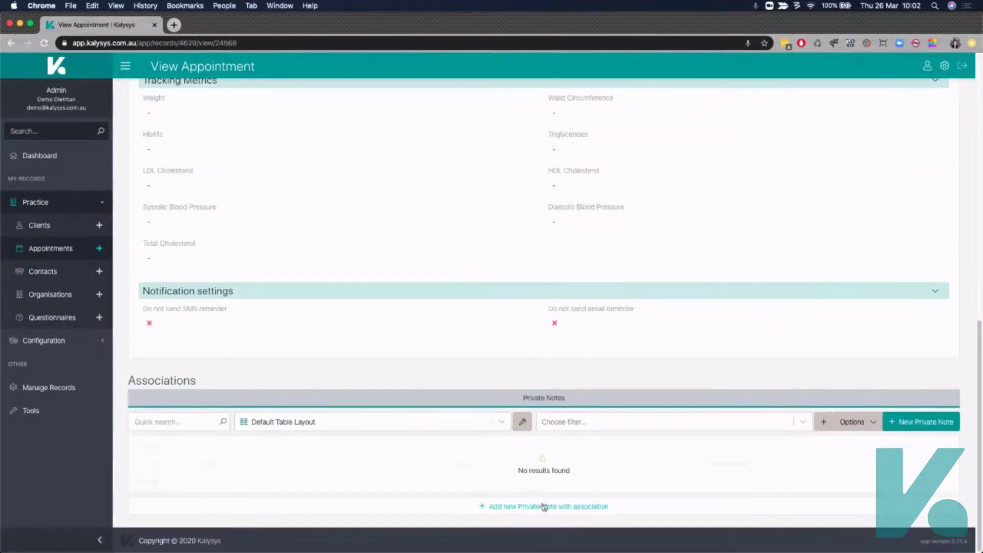
left_click(544, 506)
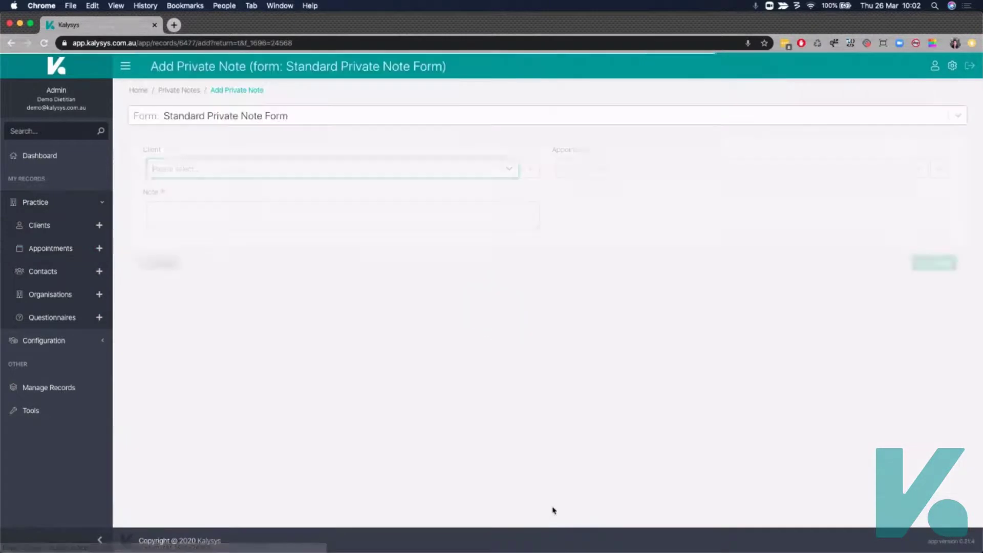
Step: Search for the appointment's client and select that client for the private note
left_click(502, 175)
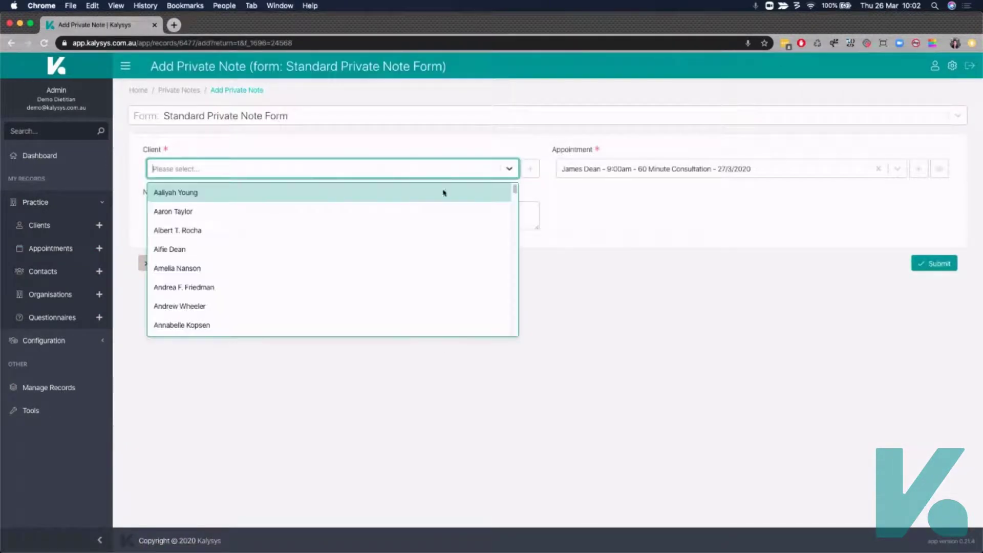
type("jame")
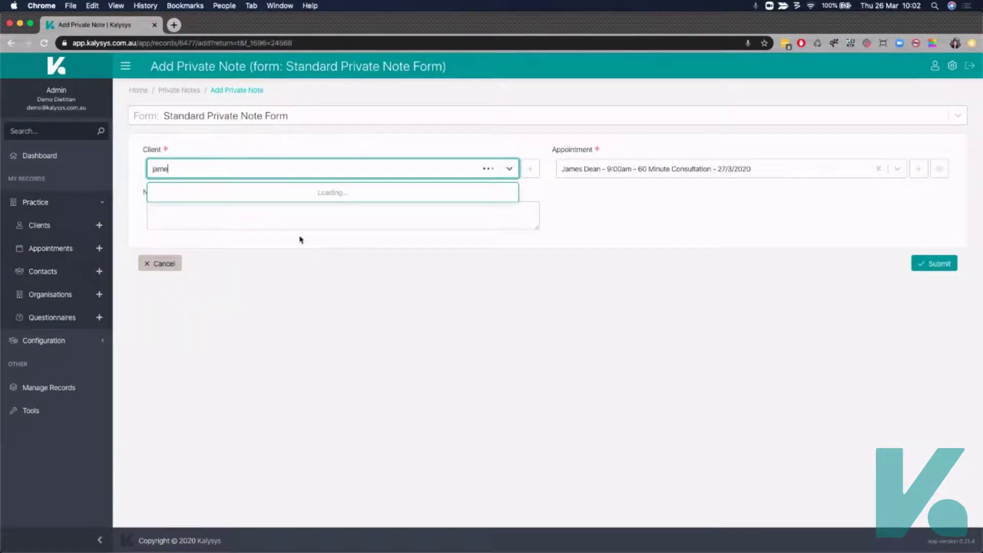
left_click(207, 194)
Step: Write a two-line note recording that the client was seen and "Has an issue with weight.", and submit it
left_click(349, 217)
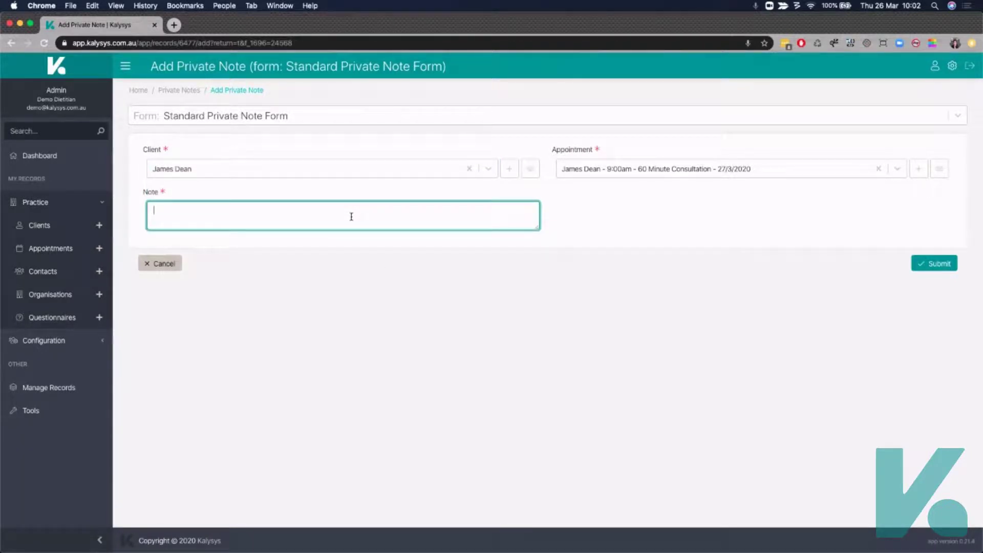
type("Saw JamesHas an")
type(" issue with weight.")
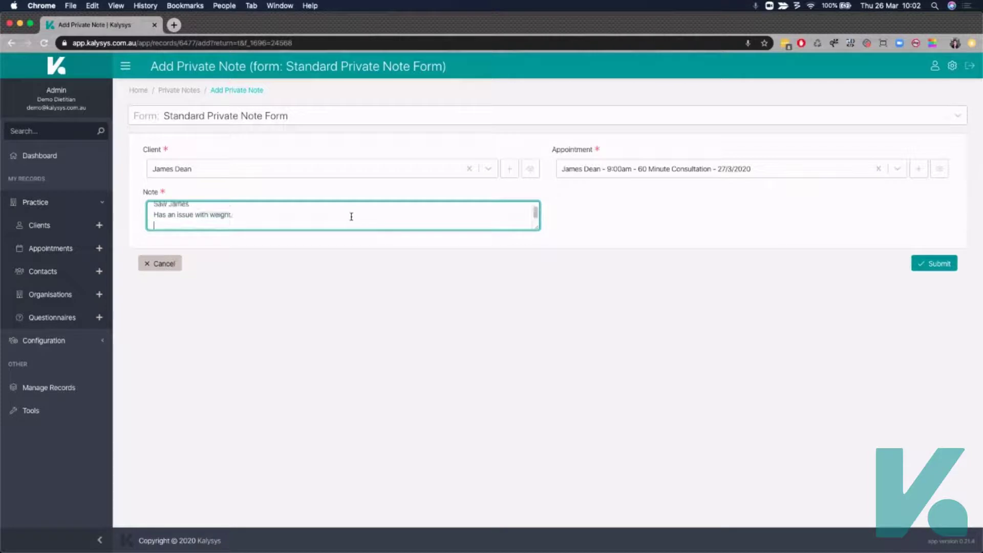
key("Return")
scroll(528, 222, "up", 1)
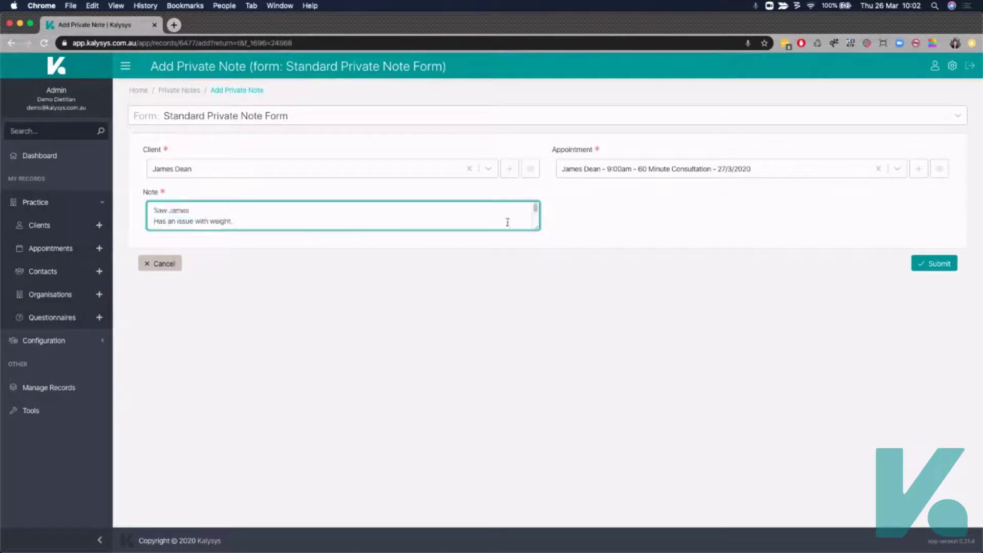
left_click(931, 263)
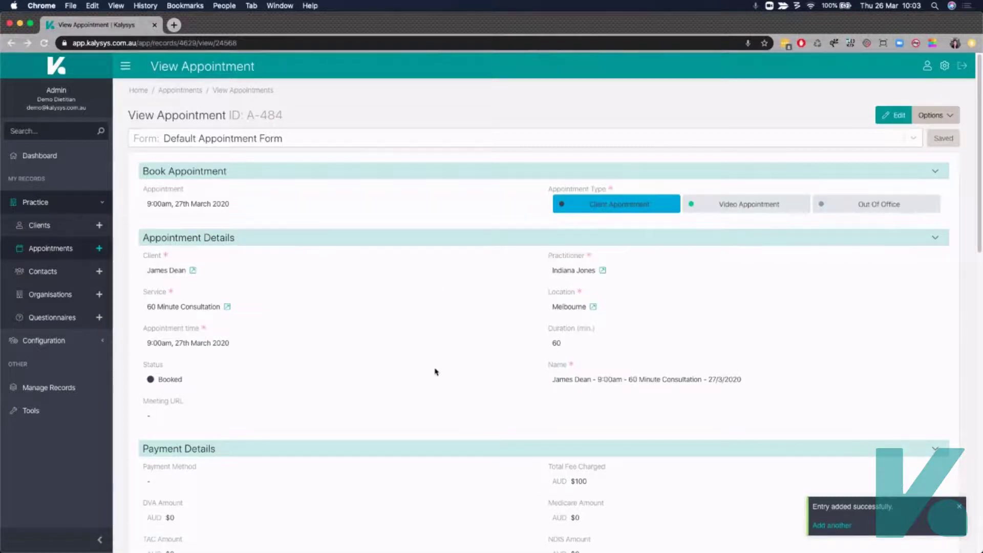
Step: Examine the appointment's details and the private note listed under its associations
scroll(225, 267, "down", 4)
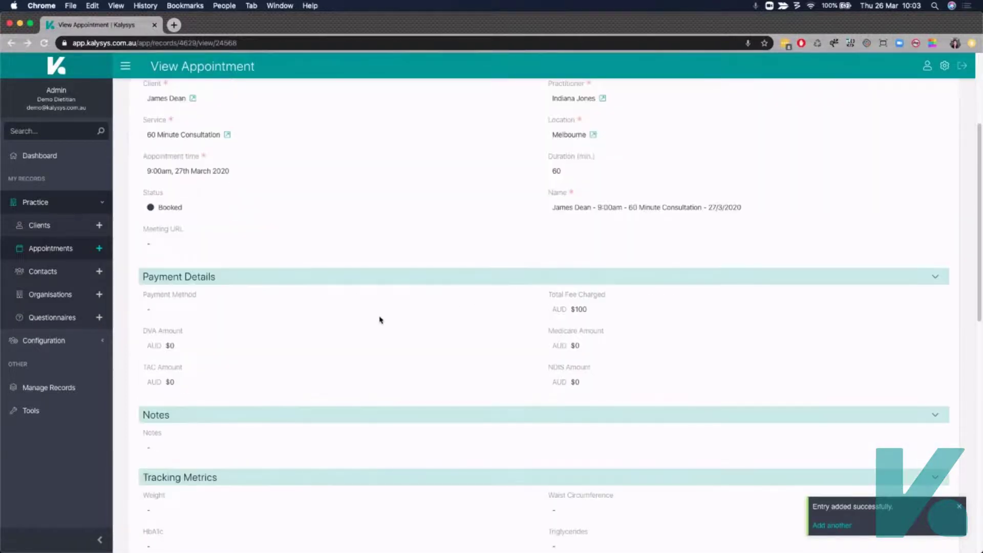
scroll(379, 321, "up", 2)
scroll(393, 294, "down", 10)
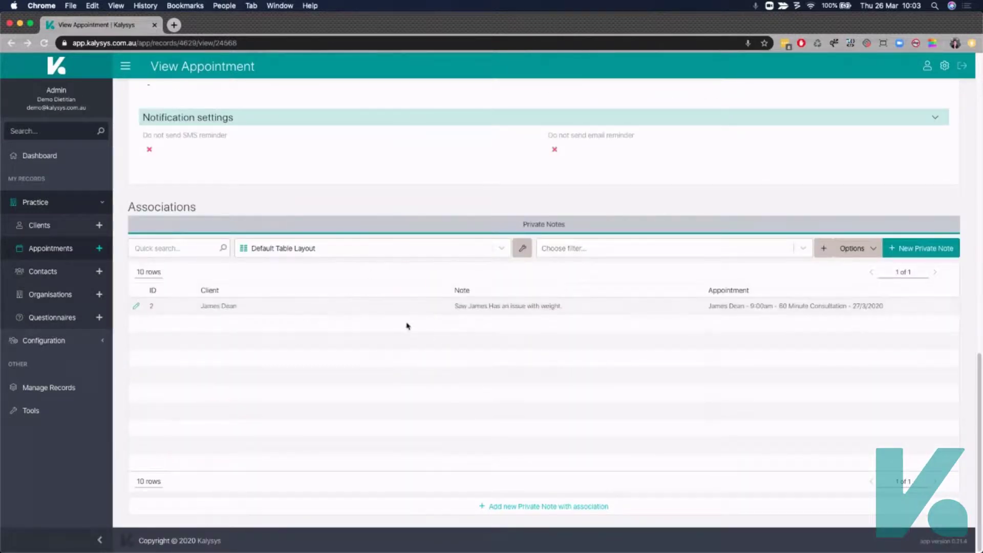
scroll(440, 353, "up", 12)
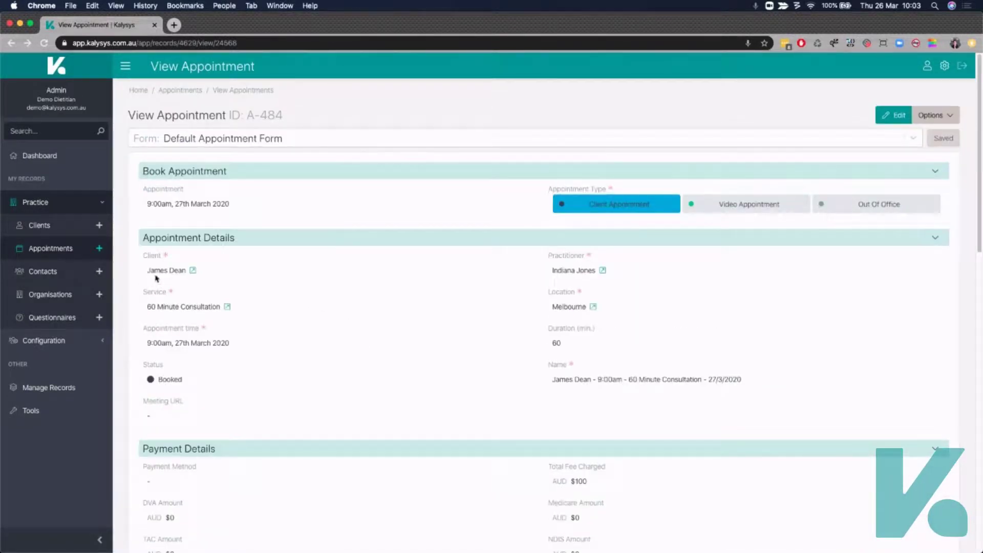
Step: Open the client's record from the appointment and examine the client's associated appointments calendar
left_click(160, 272)
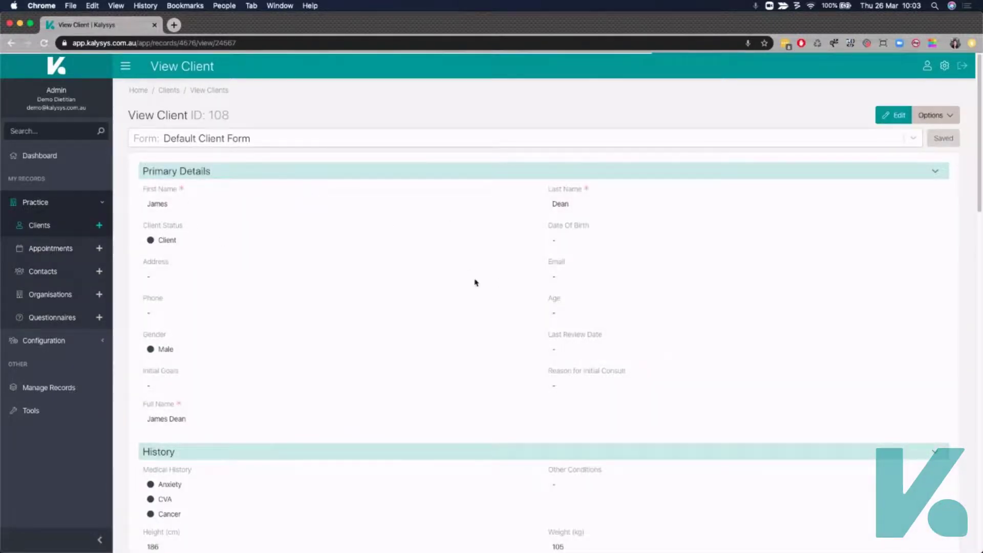
scroll(500, 305, "down", 15)
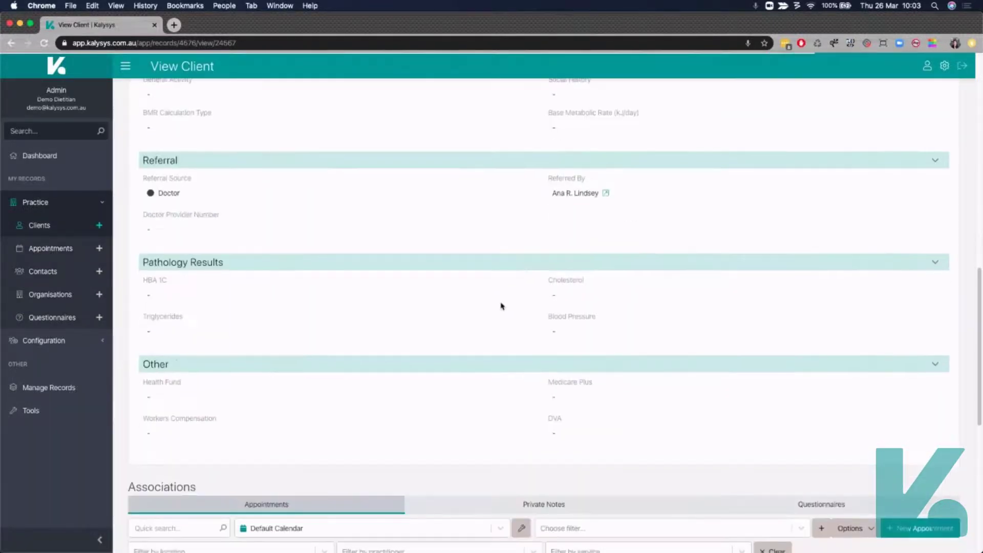
scroll(501, 306, "down", 4)
scroll(494, 259, "down", 2)
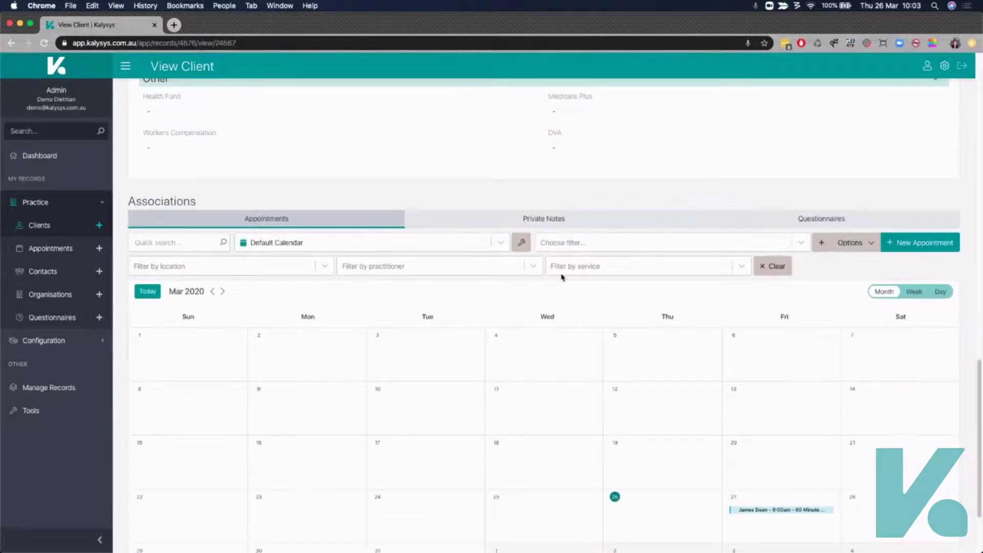
scroll(670, 303, "down", 2)
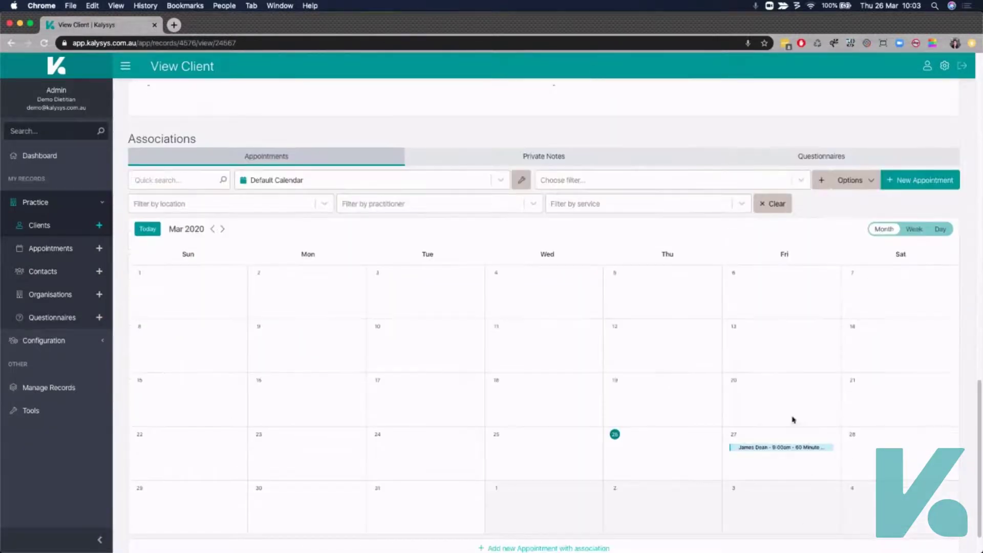
scroll(647, 406, "up", 3)
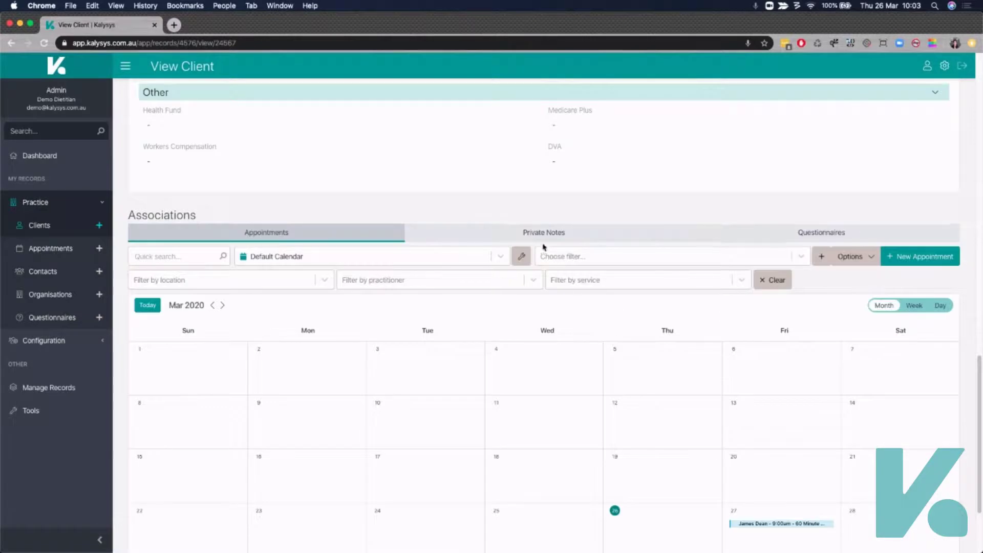
Step: Examine the private notes associated with the client and return to the client's primary details
left_click(544, 240)
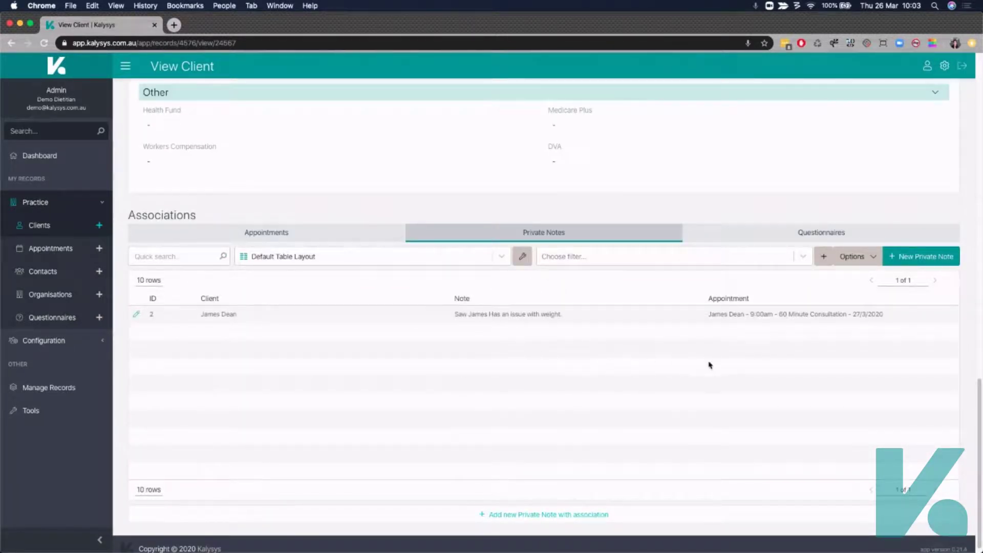
scroll(582, 375, "up", 10)
scroll(581, 374, "up", 5)
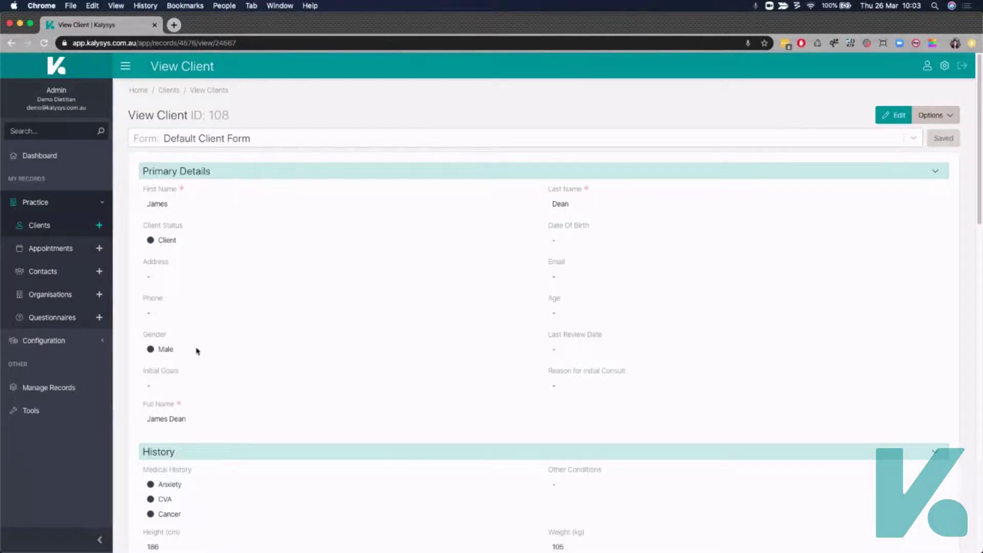
Step: Open the saved email template Appointment Reminder - Merged for editing in the Email Builder
left_click(76, 411)
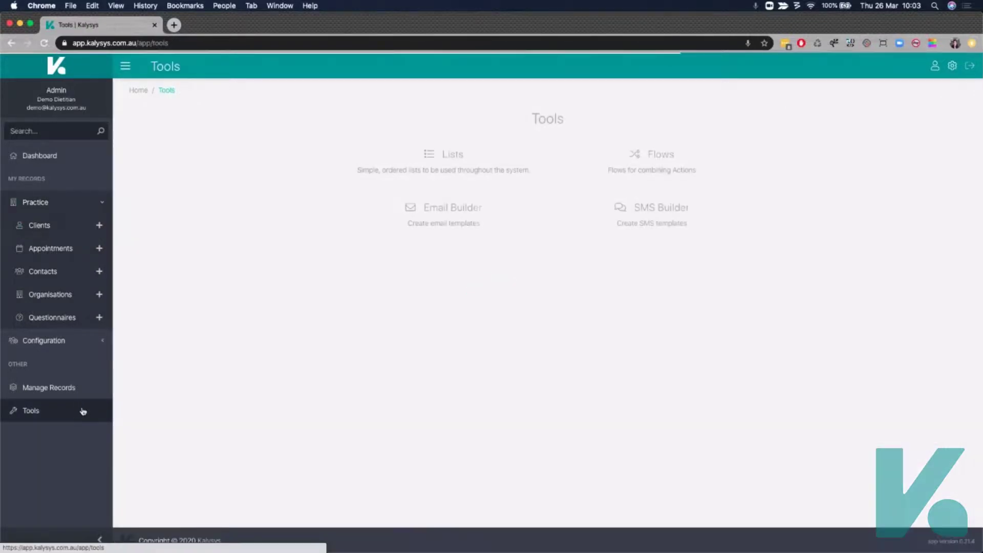
left_click(477, 217)
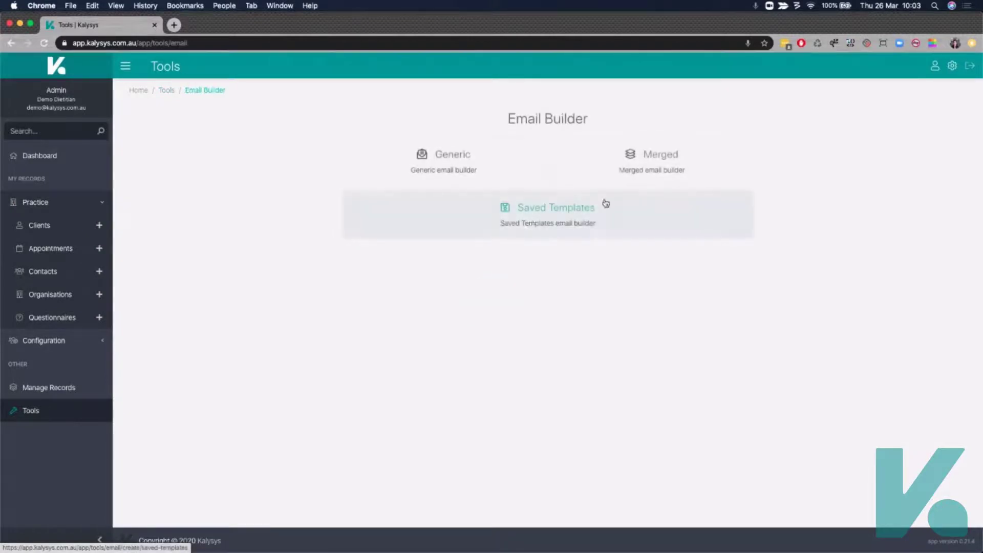
left_click(617, 210)
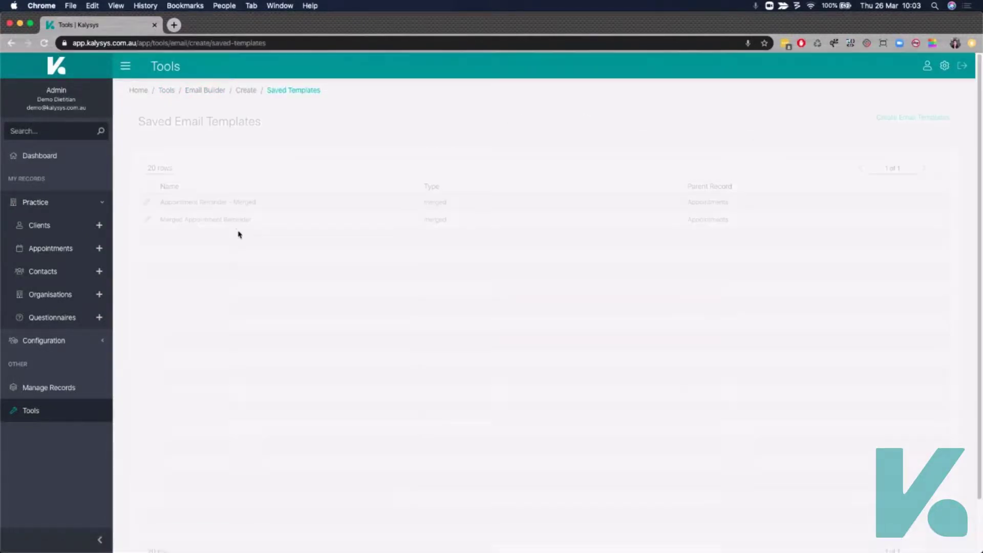
left_click(148, 203)
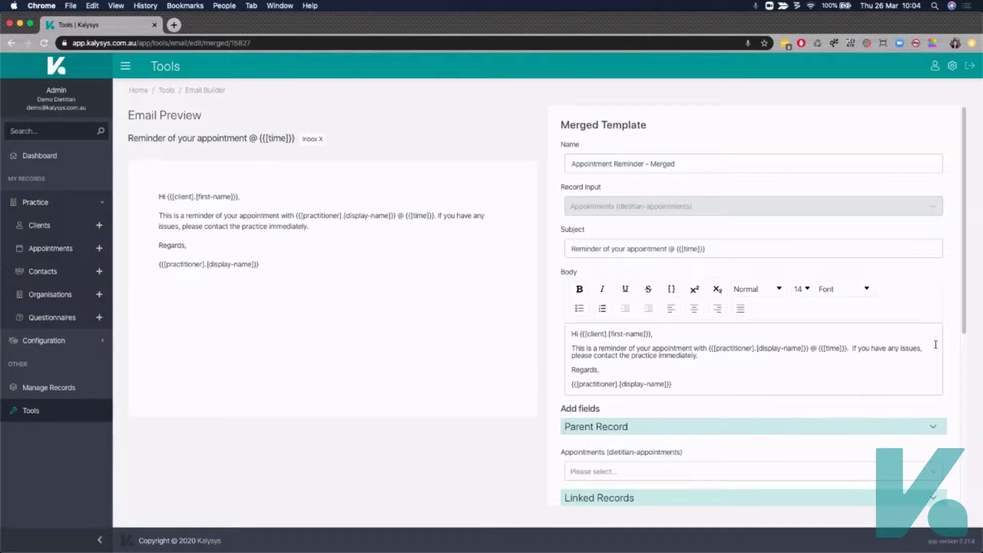
Step: Examine the client, practitioner and time merge fields in the reminder email's body
scroll(956, 316, "down", 2)
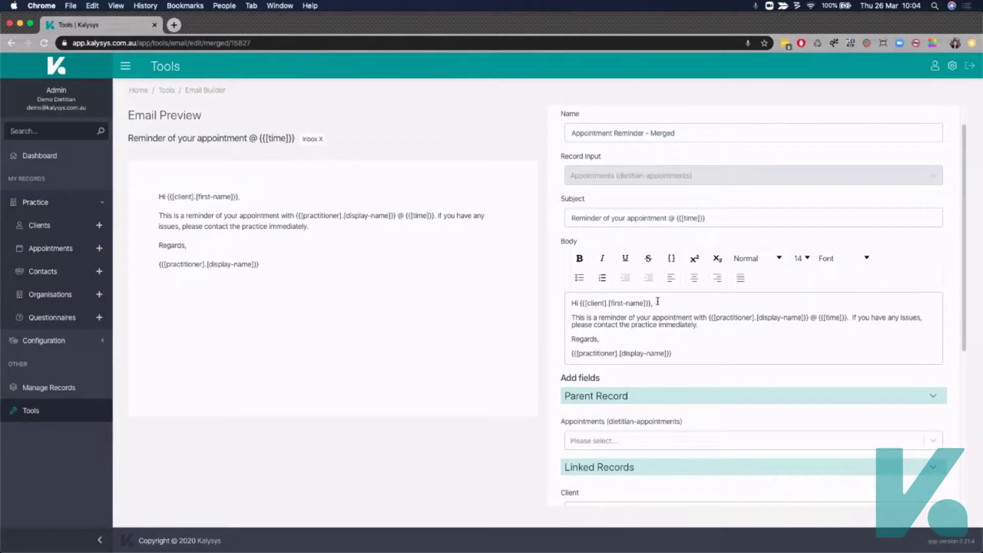
left_click_drag(652, 303, 582, 304)
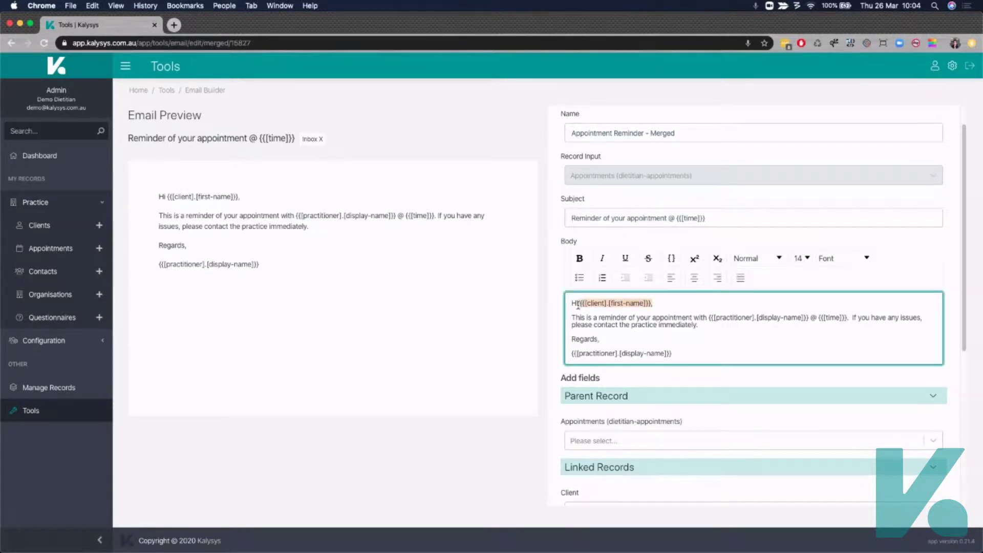
left_click(664, 310)
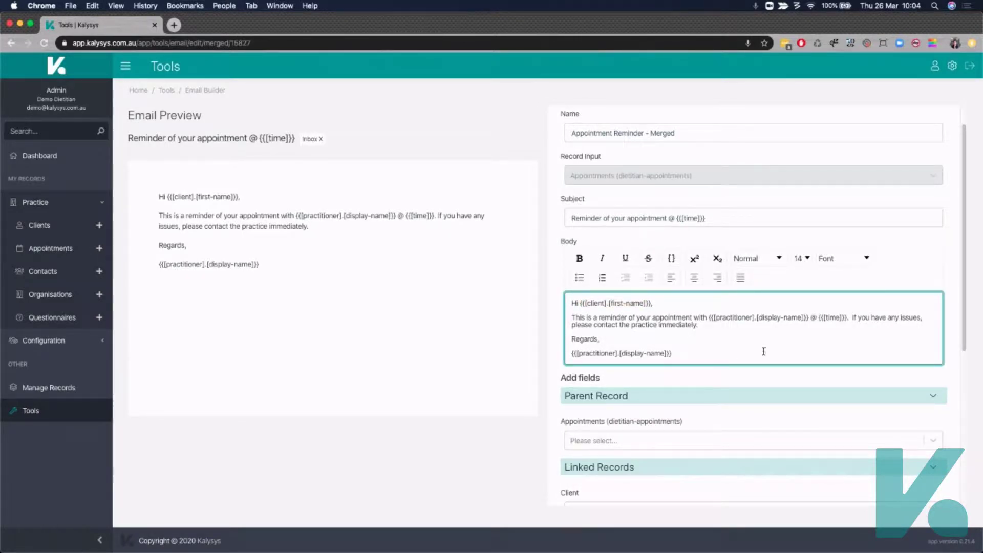
left_click_drag(573, 303, 651, 303)
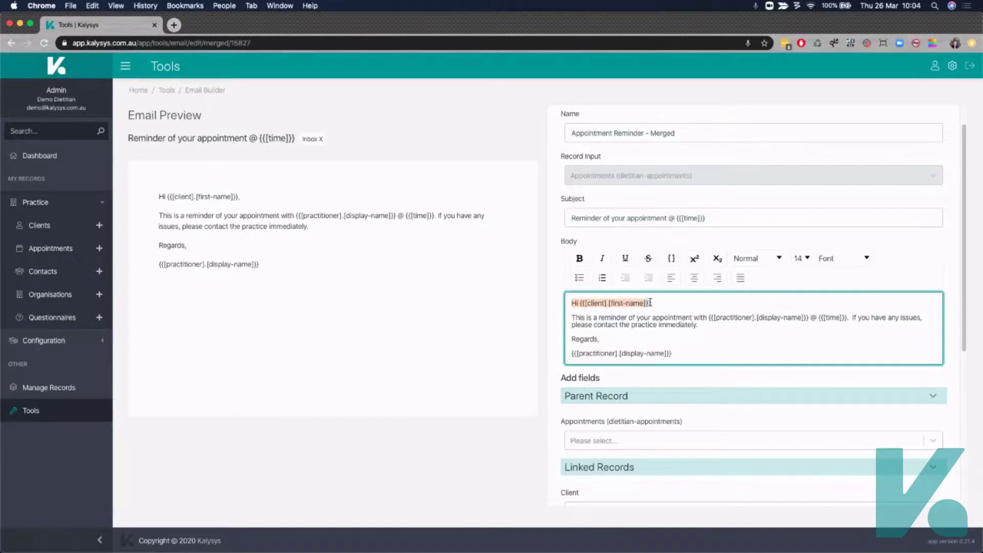
left_click(656, 304)
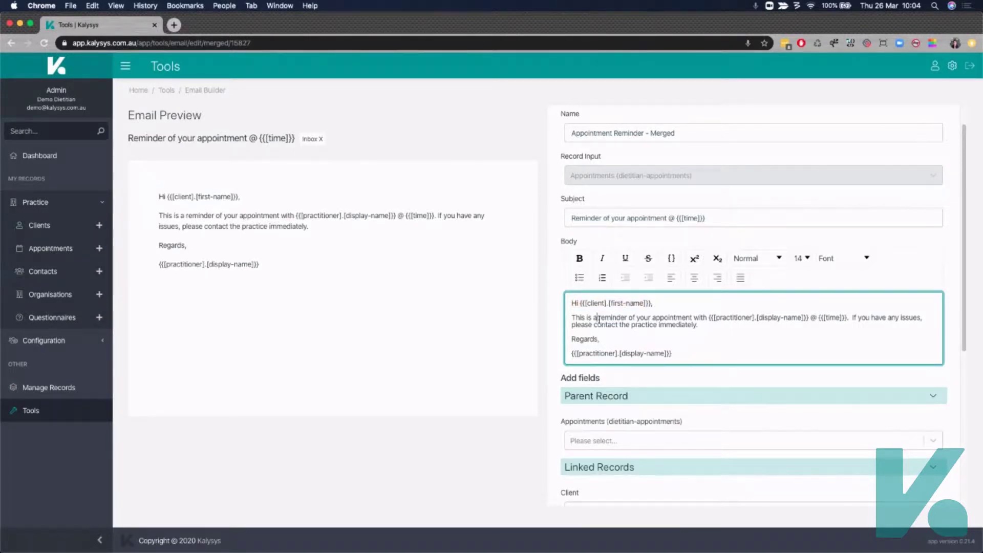
left_click_drag(599, 318, 817, 318)
left_click(716, 323)
left_click(850, 317)
left_click(893, 326)
left_click(711, 352)
left_click_drag(701, 354, 571, 355)
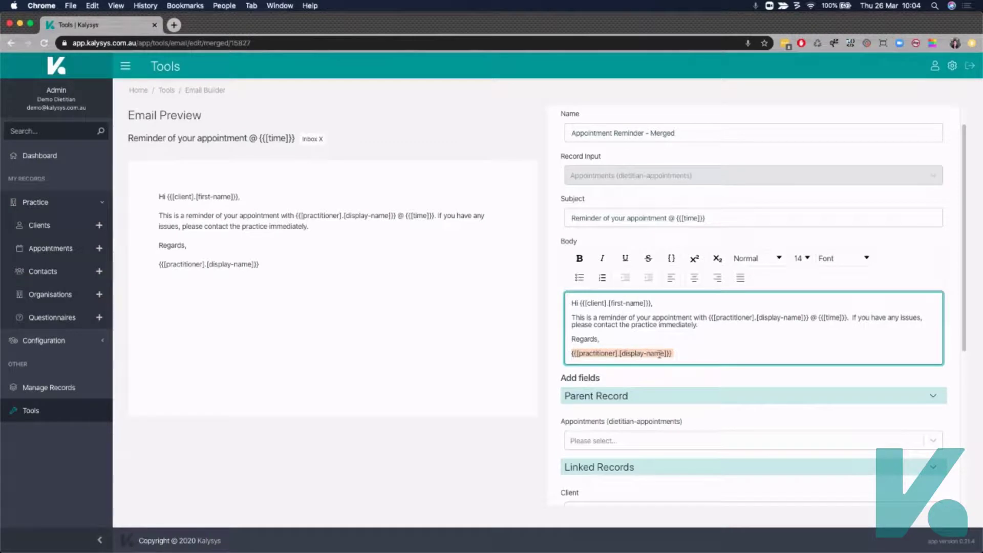
left_click(683, 353)
Step: Add the linked Location record's Name field to the email body
scroll(746, 387, "down", 5)
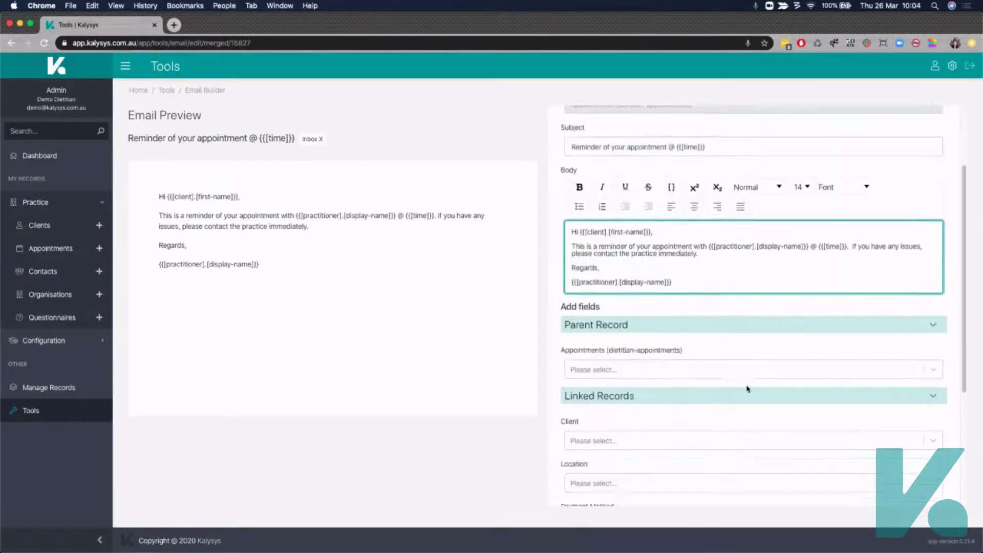
scroll(696, 357, "down", 2)
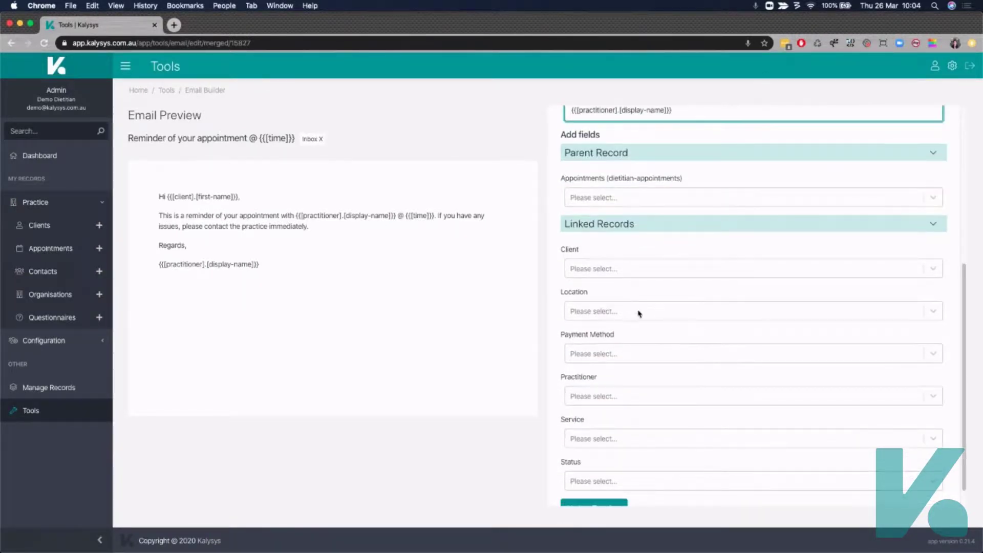
scroll(761, 313, "up", 2)
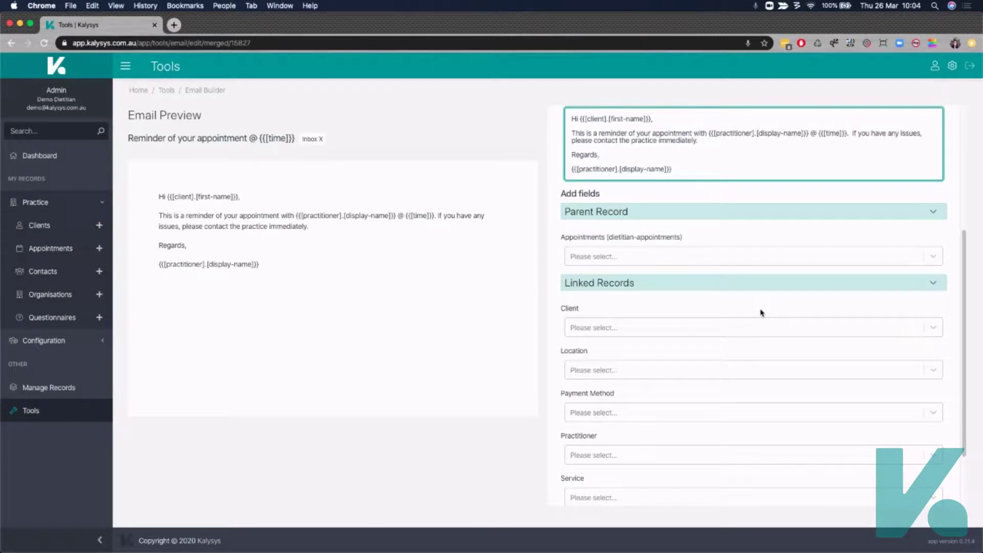
left_click(623, 364)
left_click(600, 407)
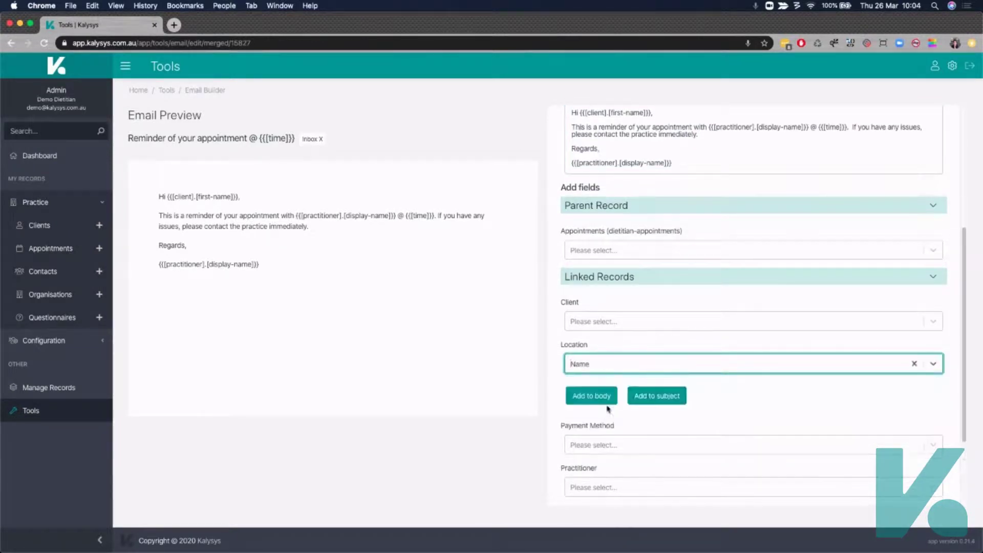
left_click(604, 402)
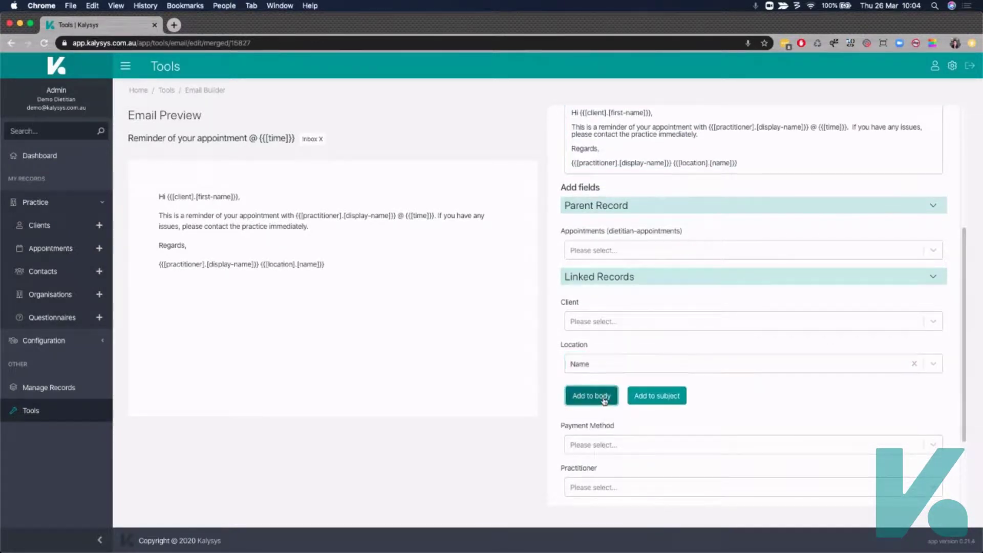
Step: Move the location name field from the email's signature into a new sentence after the time field, reading "Your appointment is at {{[location].[name]}}."
left_click_drag(738, 163, 676, 162)
key("super+c")
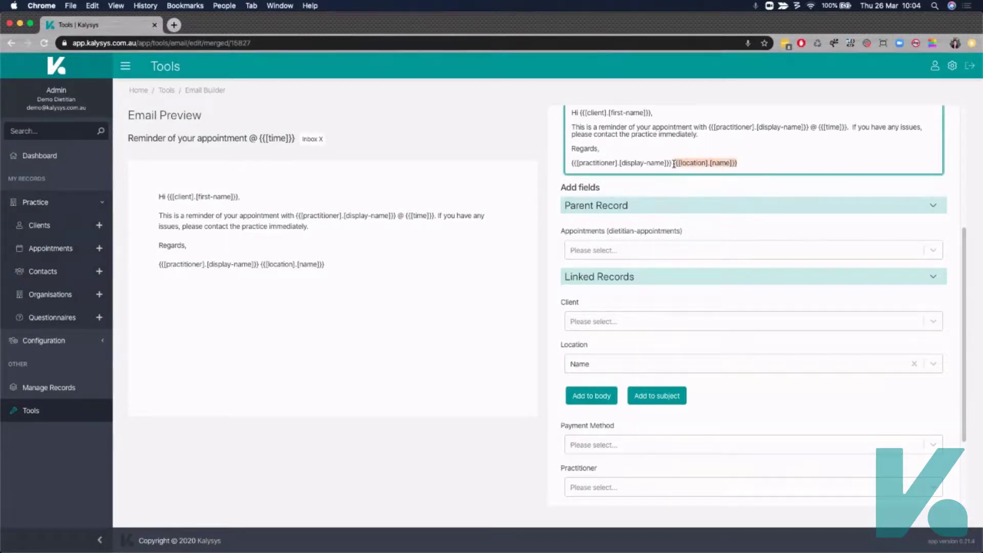
key("BackSpace")
left_click(714, 137)
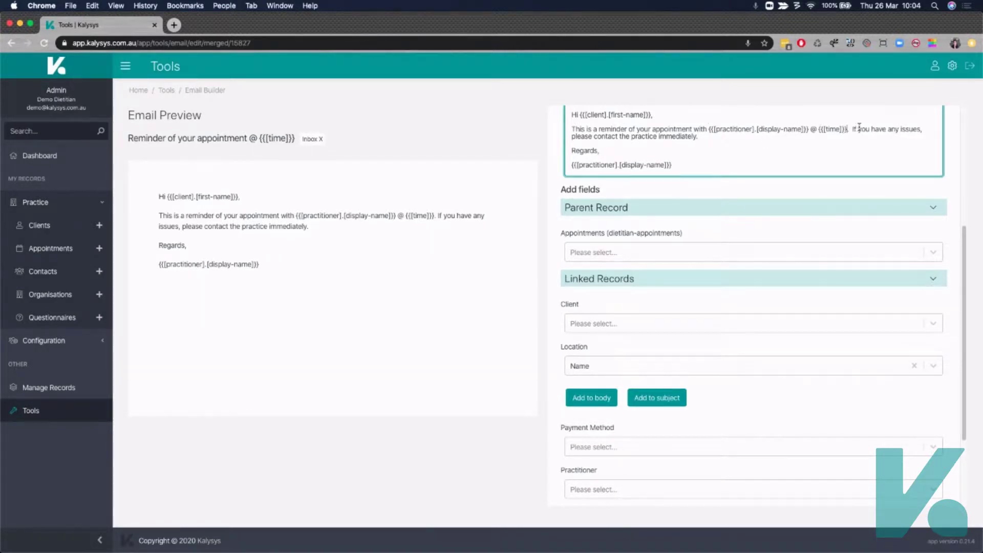
type("Your appoint")
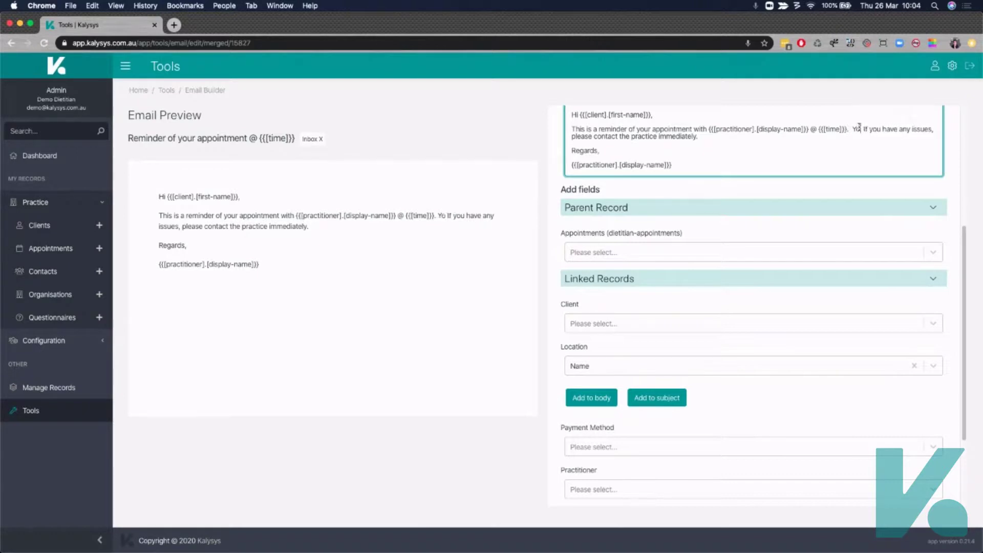
type("is at")
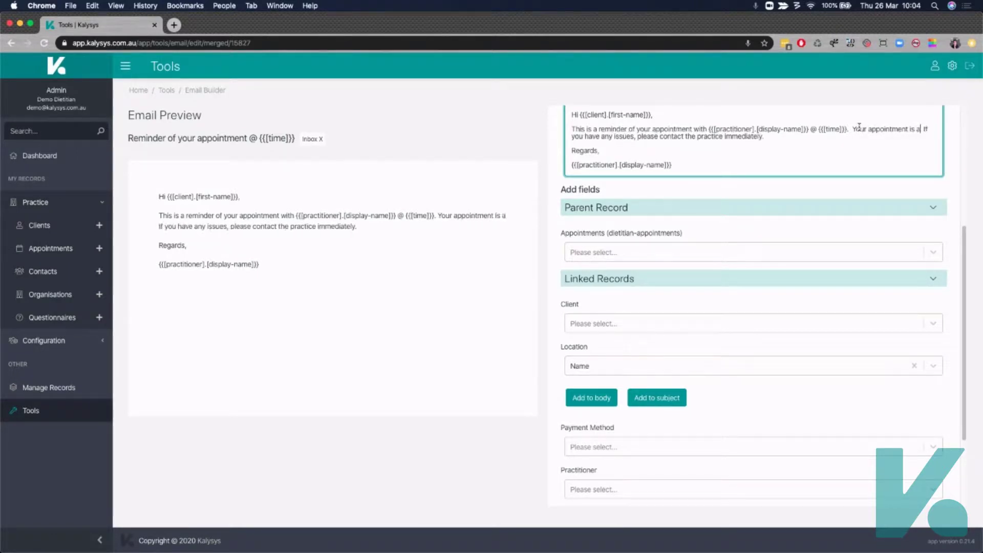
key("super+v")
type(".")
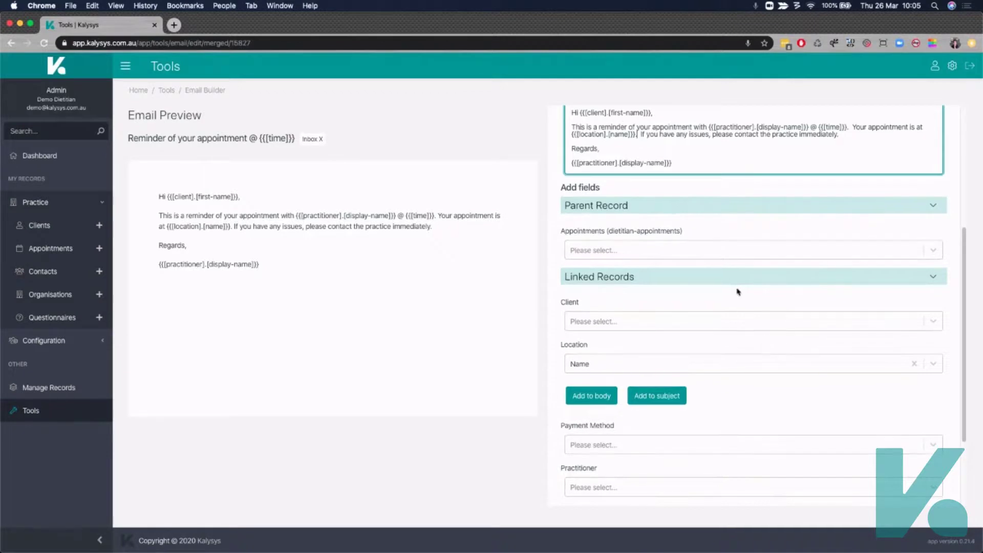
Step: Examine the linked Payment Method, Practitioner and Status fields available for the email, and review the revised reminder body
scroll(752, 389, "down", 3)
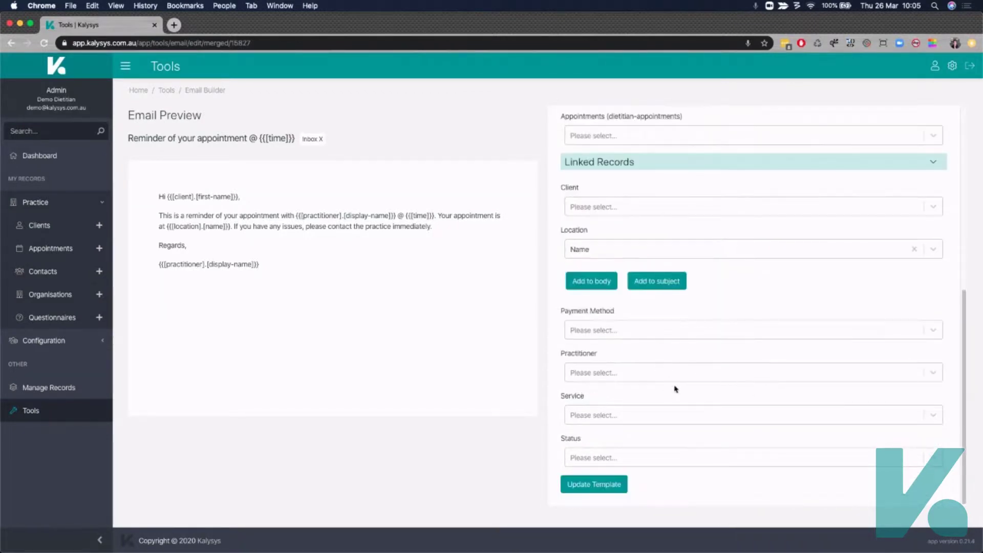
left_click(661, 330)
left_click(622, 371)
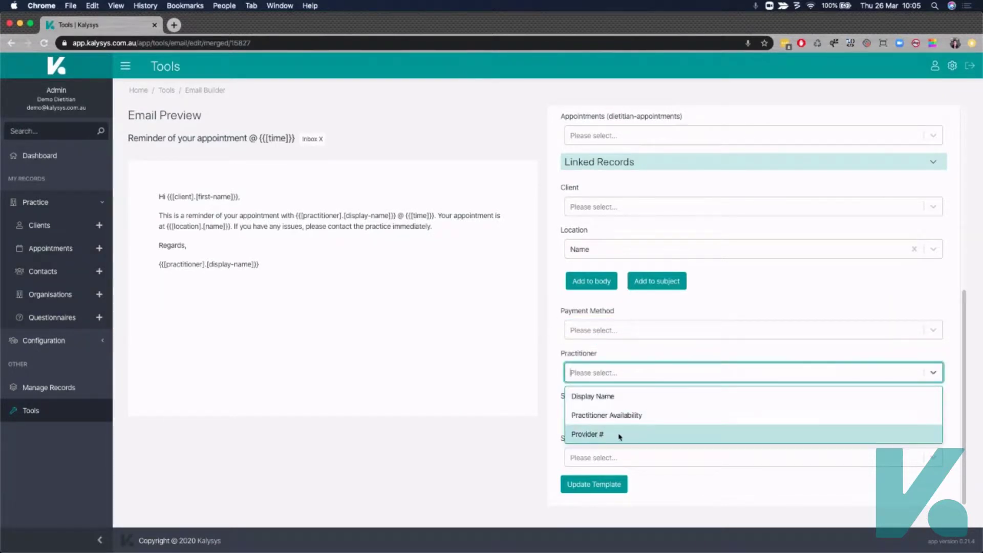
left_click(499, 410)
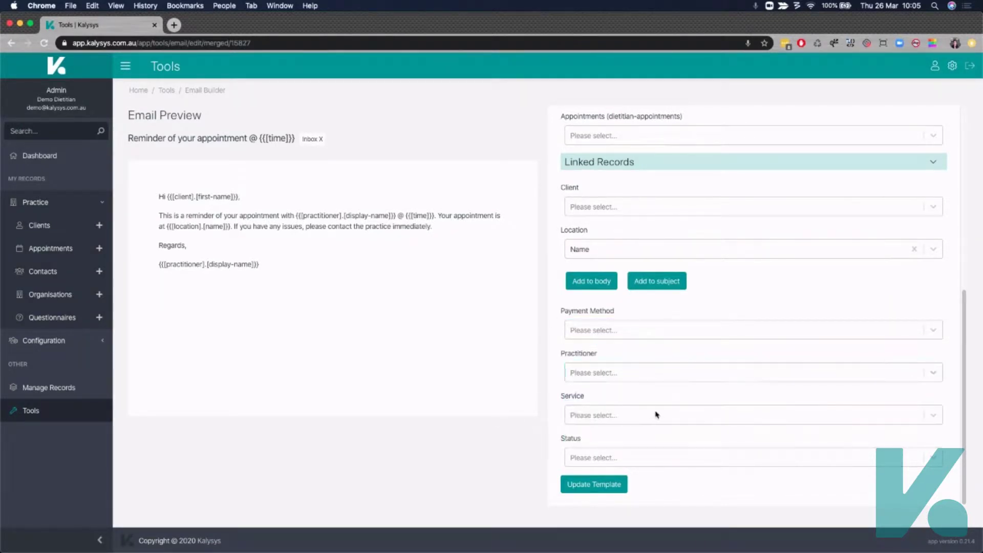
left_click(600, 459)
left_click(538, 410)
scroll(552, 383, "up", 3)
scroll(674, 374, "up", 2)
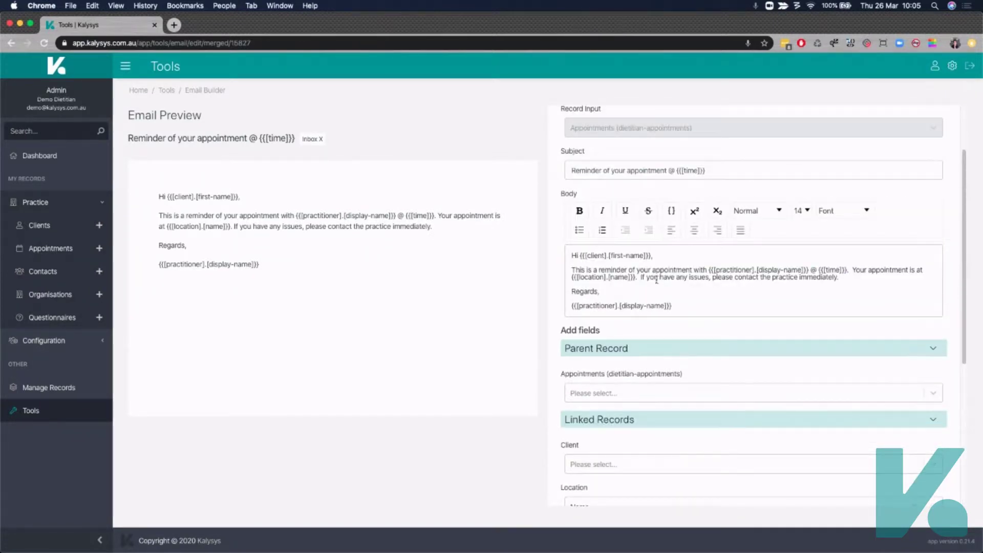
scroll(789, 342, "up", 2)
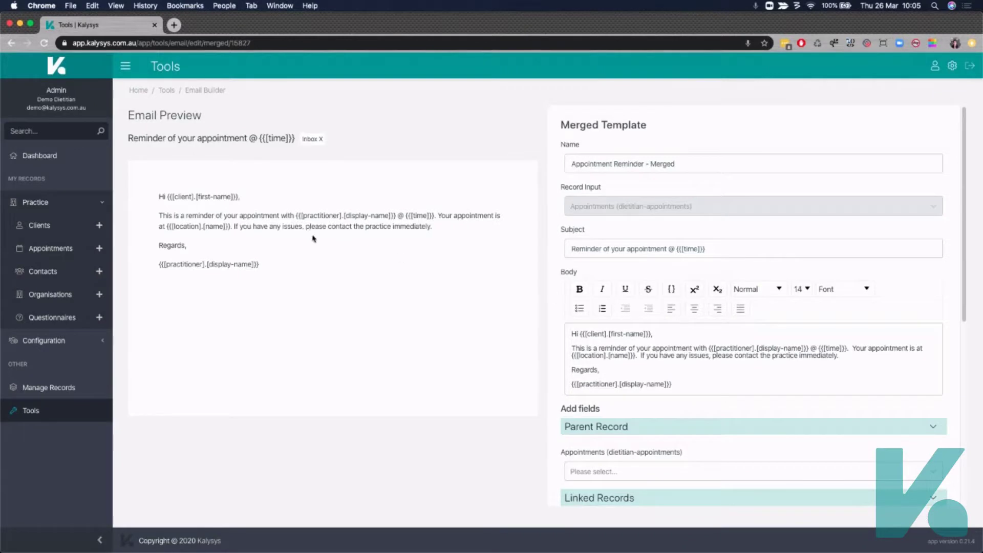
Step: Open the saved SMS template SMS Reminder 1 Day Out for editing in the SMS Builder
left_click(67, 412)
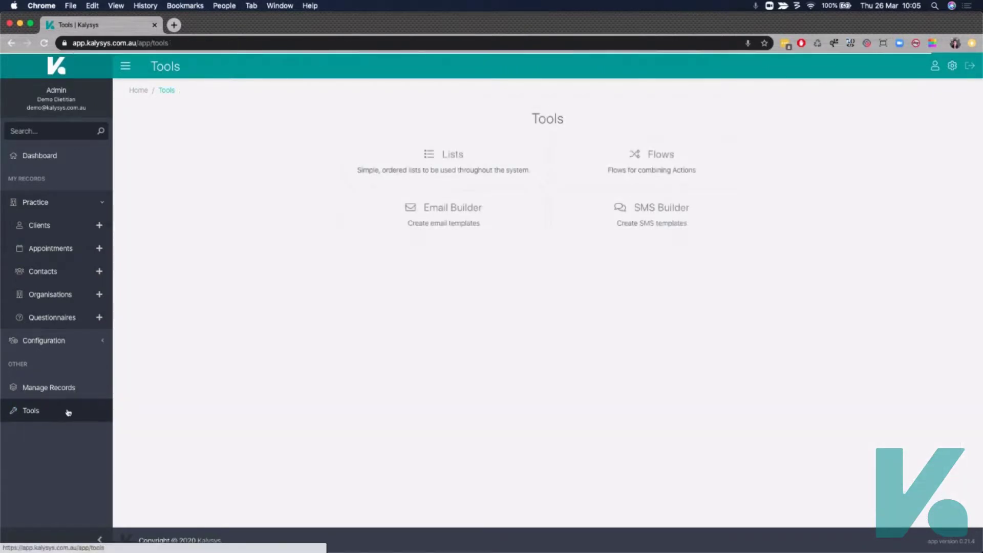
left_click(655, 226)
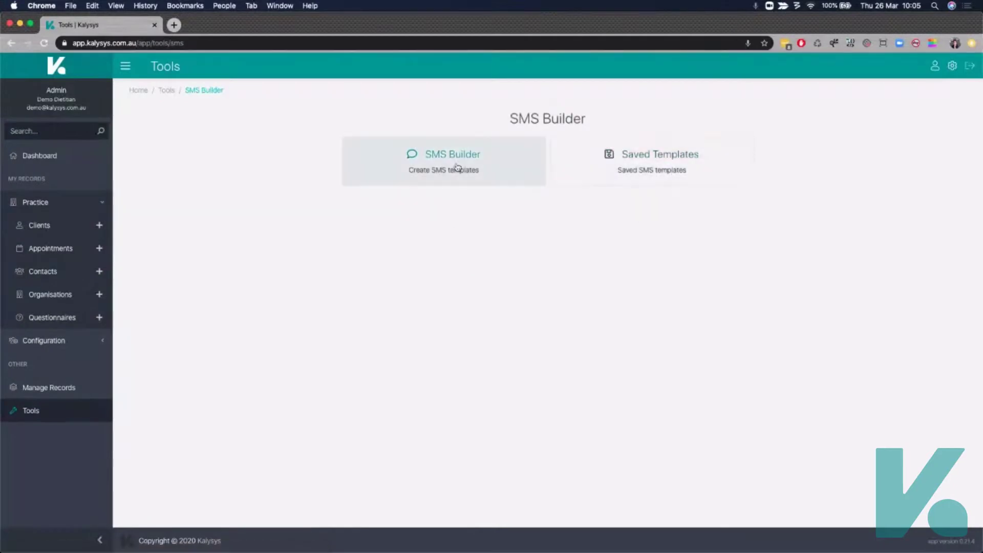
left_click(414, 164)
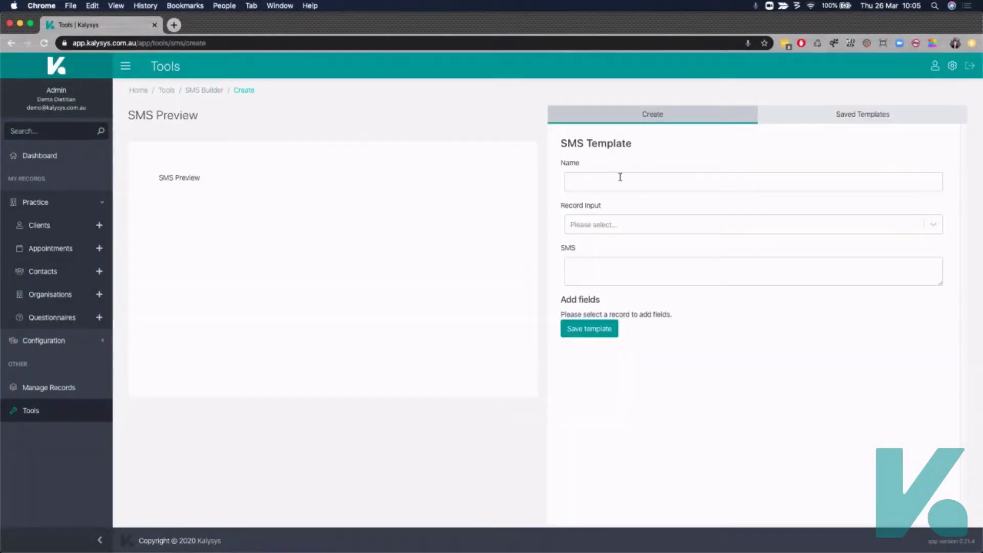
left_click(857, 115)
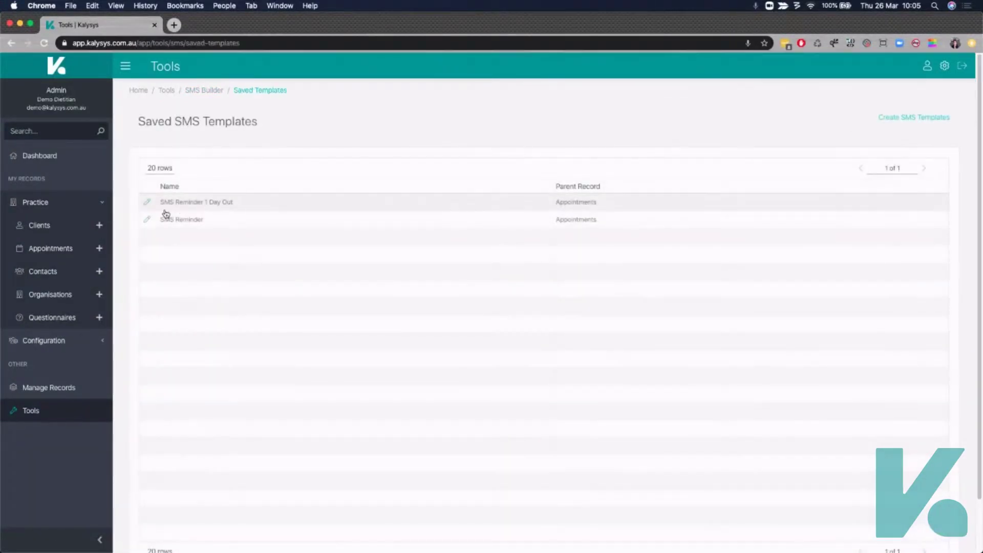
left_click(147, 204)
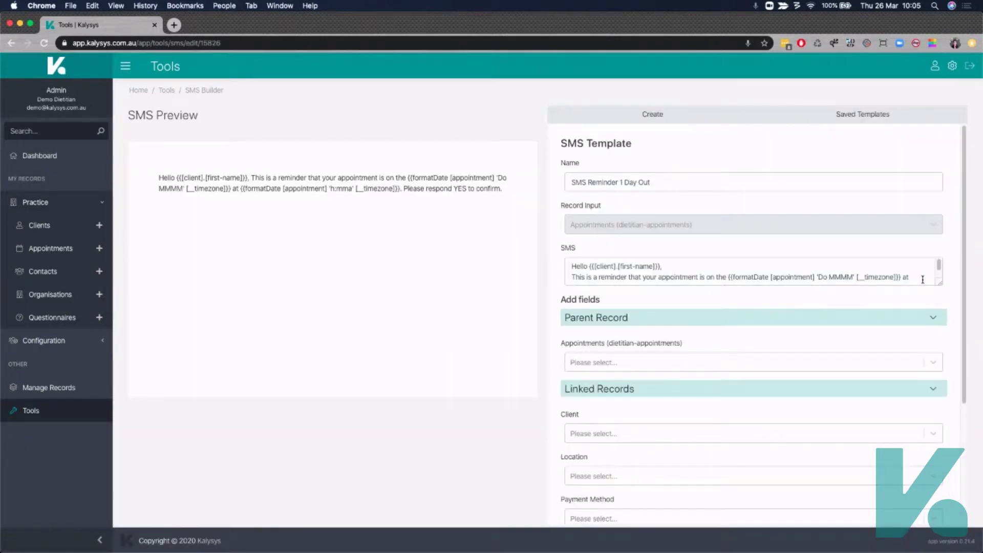
Step: Enlarge the SMS text box and examine the reminder's wording and its date and time merge fields
left_click_drag(938, 281, 944, 328)
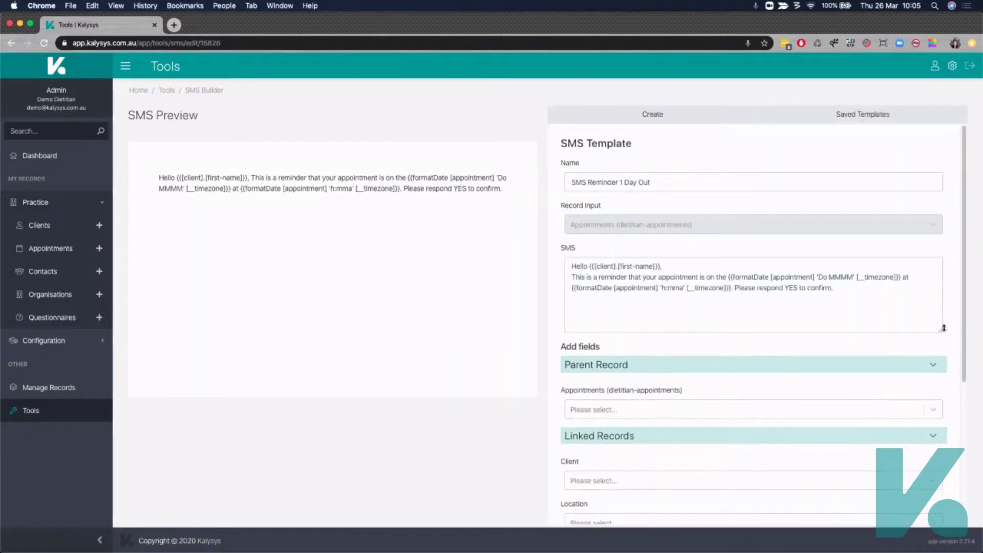
left_click(855, 288)
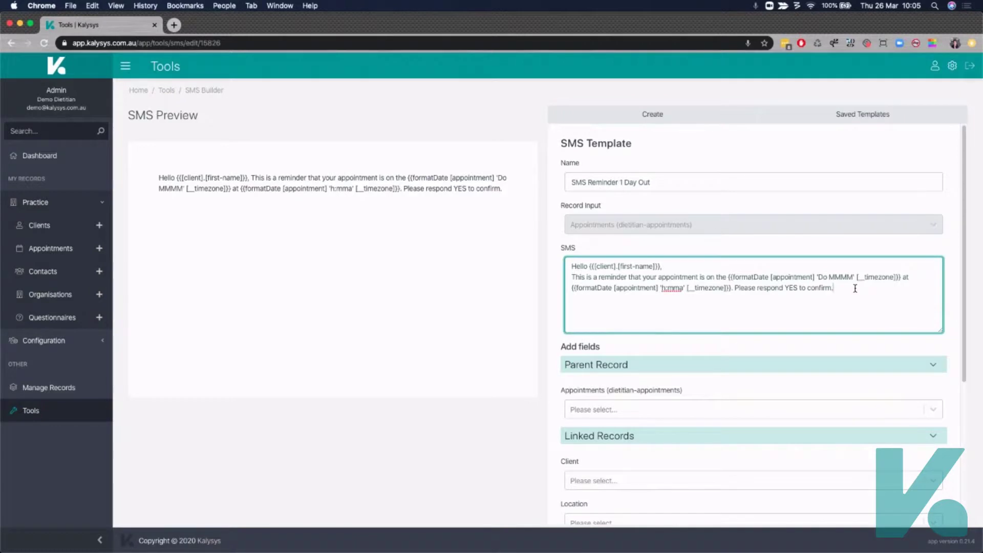
left_click_drag(587, 276, 754, 278)
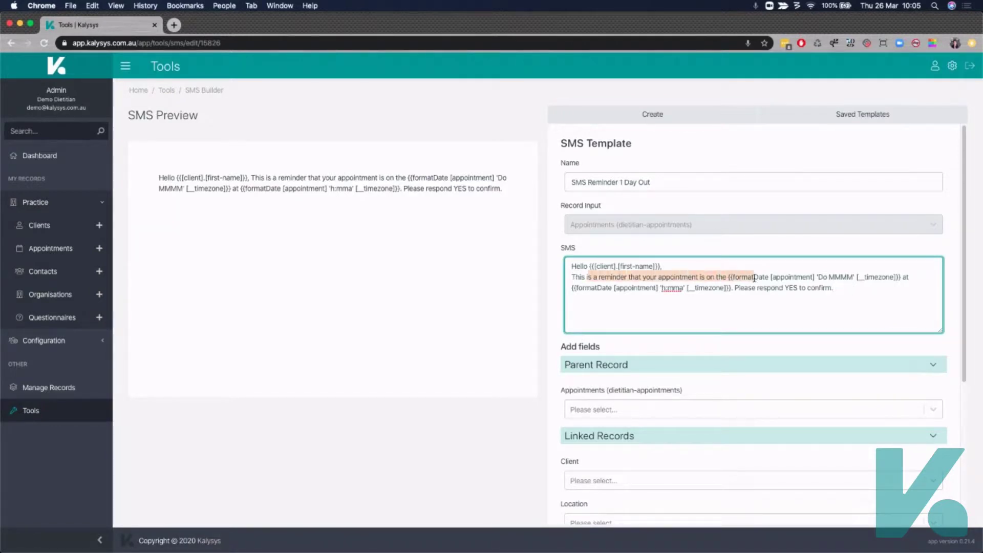
left_click(799, 281)
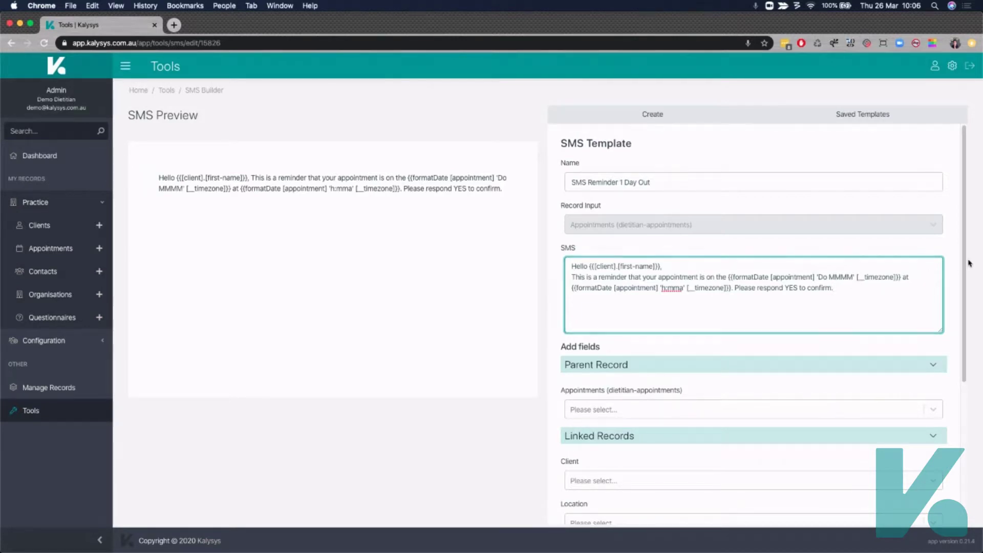
left_click(945, 296)
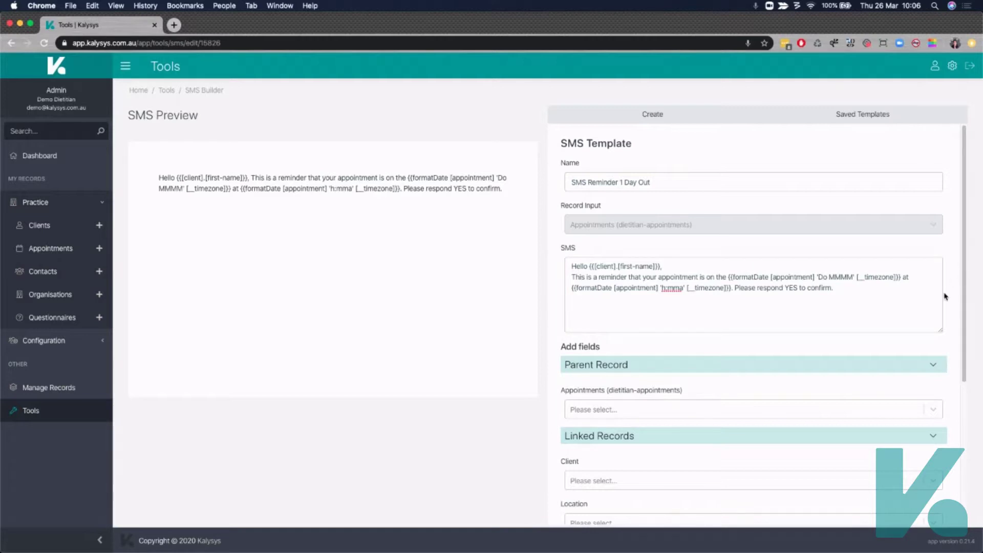
Step: Open the Dietitian module settings within the company settings
left_click(952, 65)
left_click(905, 109)
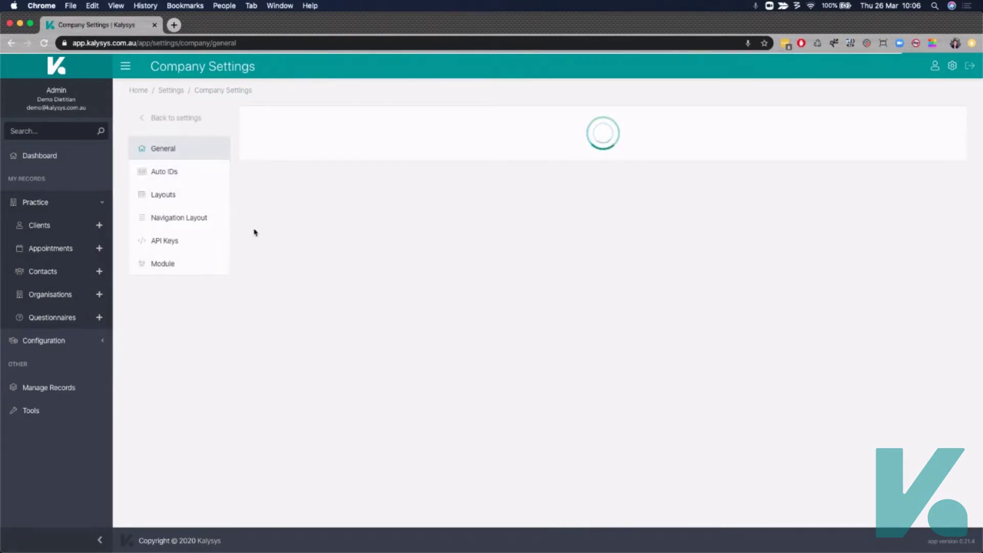
left_click(179, 263)
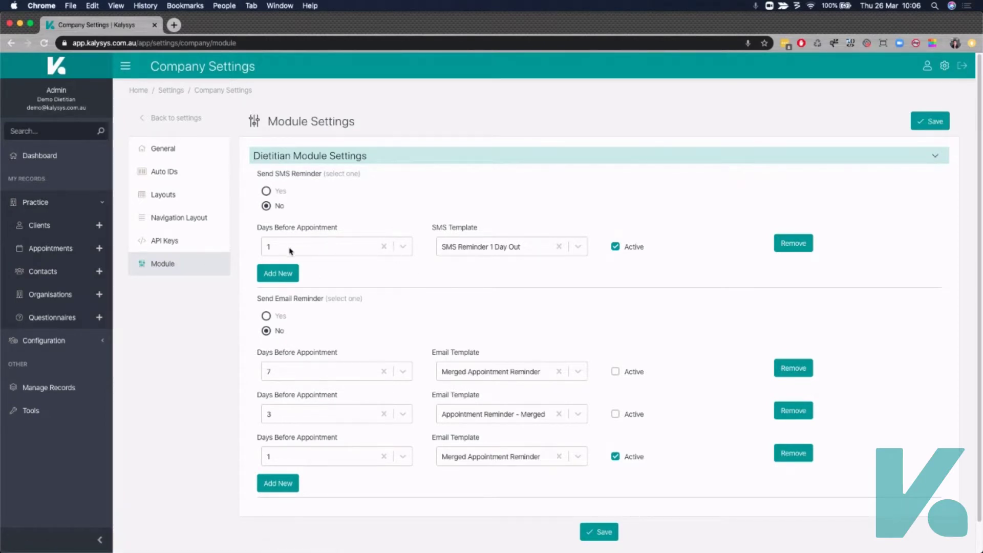
Step: Set the SMS reminder to 2 days before the appointment, keep the SMS Reminder 1 Day Out template, and enable sending SMS reminders
left_click(386, 246)
left_click(292, 288)
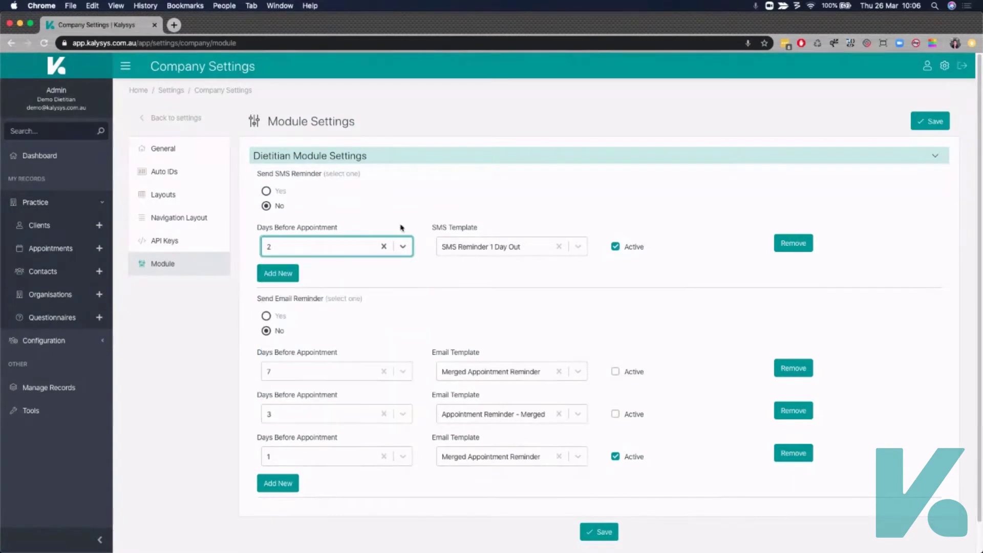
left_click(577, 247)
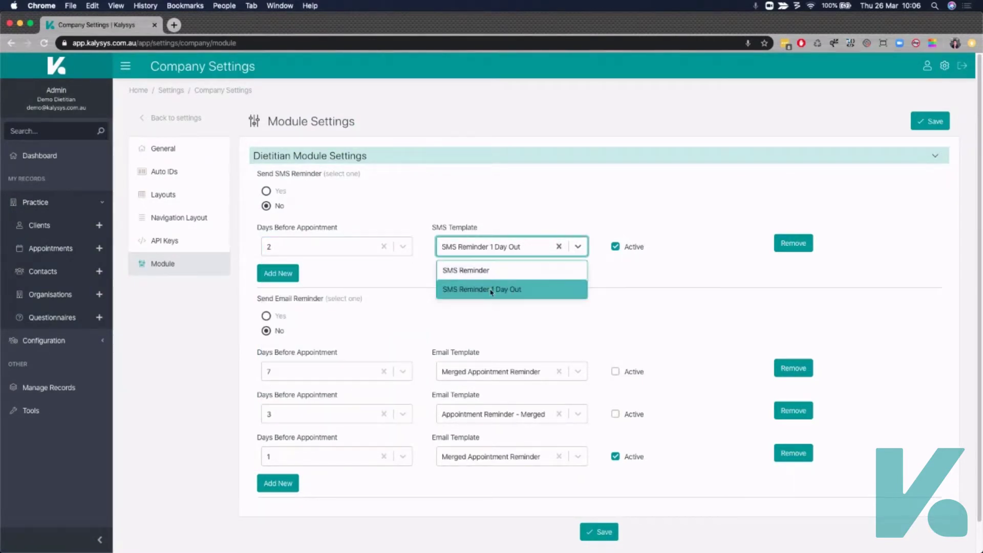
left_click(680, 283)
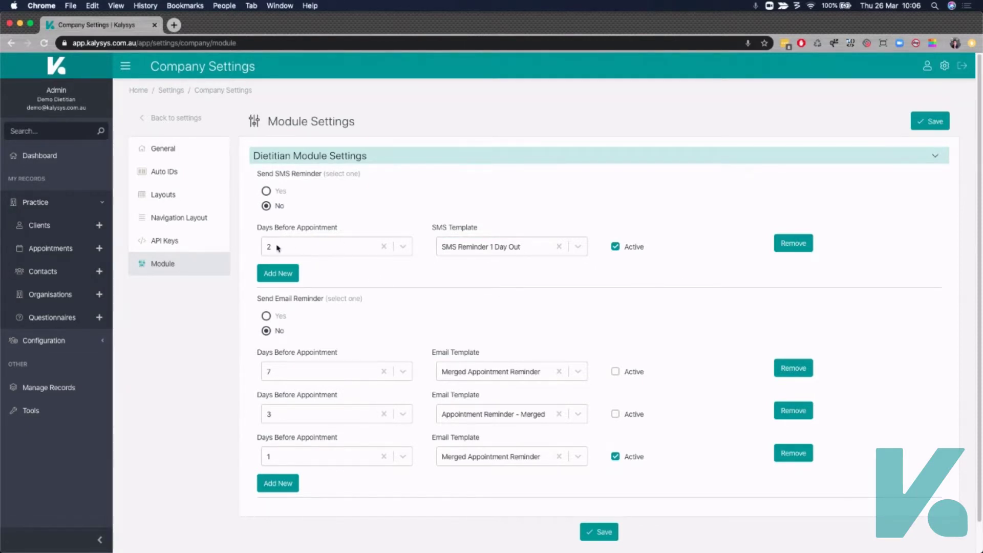
left_click(266, 191)
scroll(349, 387, "down", 1)
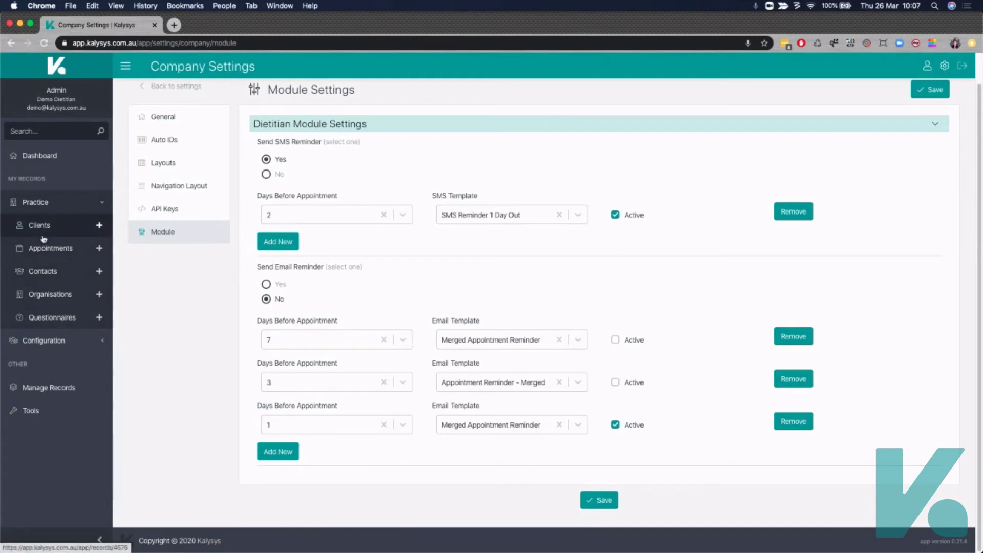
Step: Look through the Organisations and Contacts record lists and the record types under Configuration
left_click(49, 295)
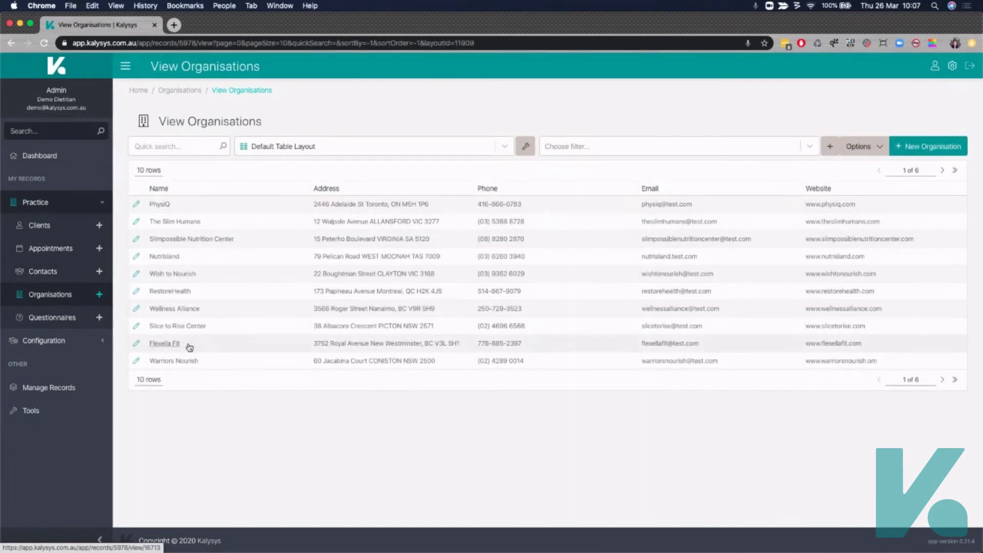
left_click(54, 272)
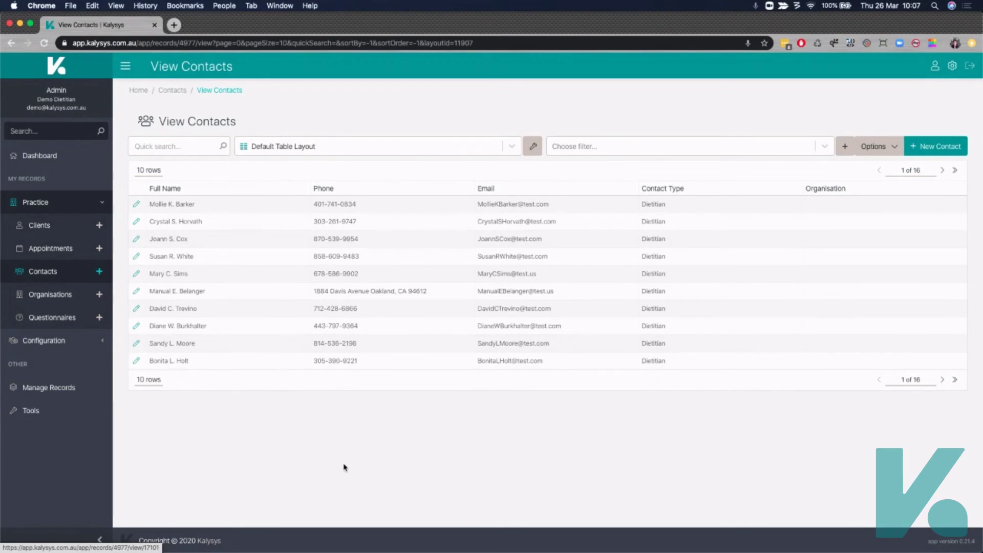
left_click(98, 347)
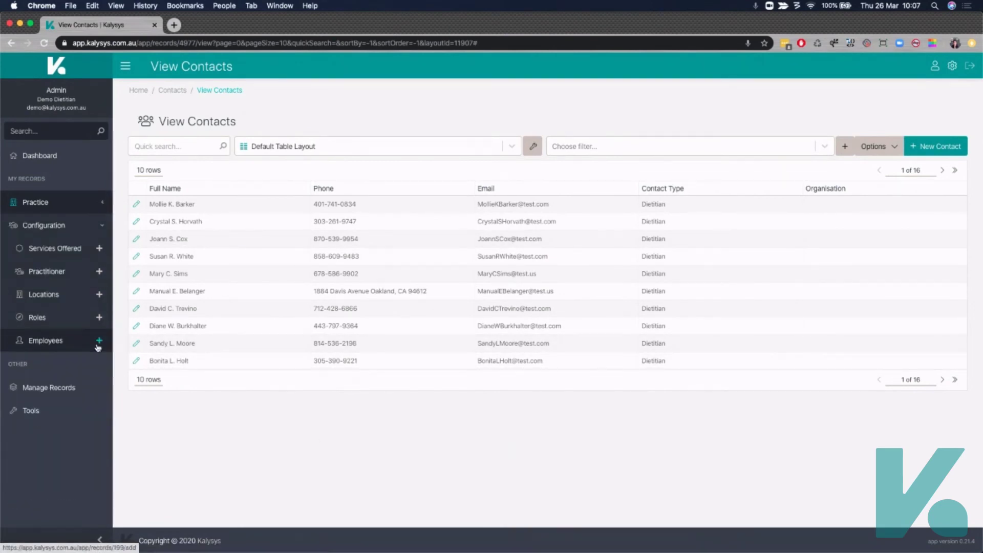
left_click(102, 225)
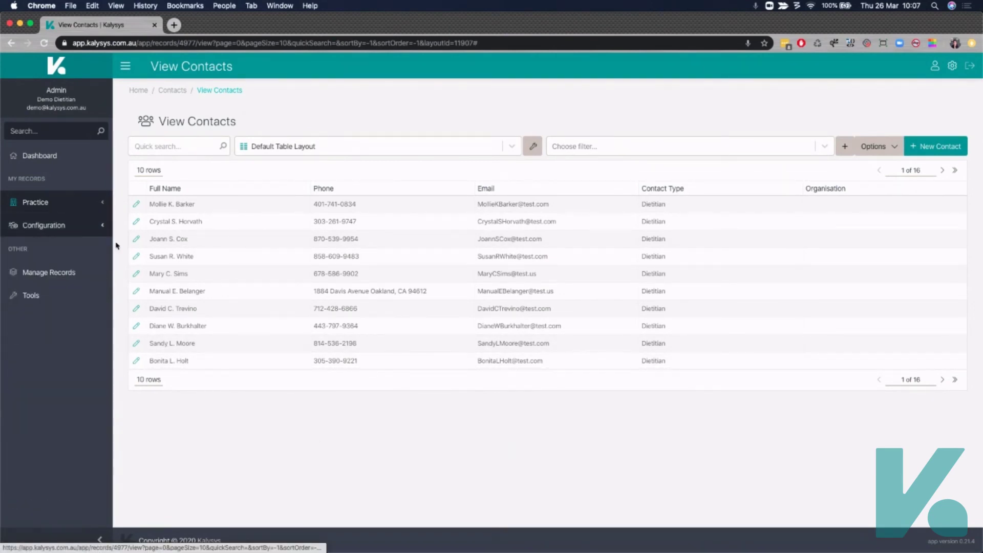